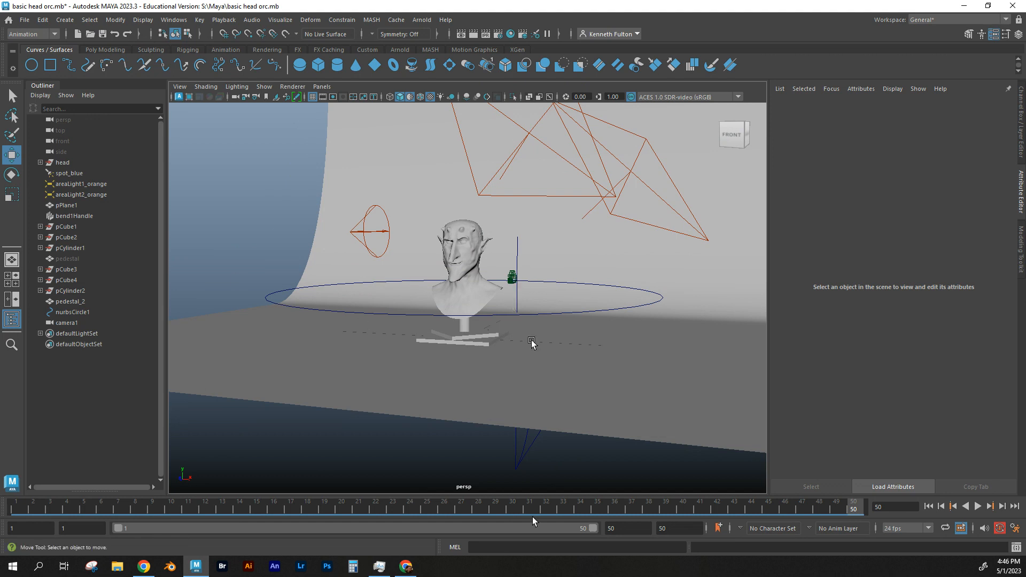
# Step: Play back and scrub through the 50-frame animation to examine the camera's motion along the circular path
pyautogui.hotkey('alt', 'v')
pyautogui.moveTo(604, 503)
pyautogui.mouseDown()
pyautogui.moveTo(140, 488)
pyautogui.moveTo(508, 487)
pyautogui.mouseUp()
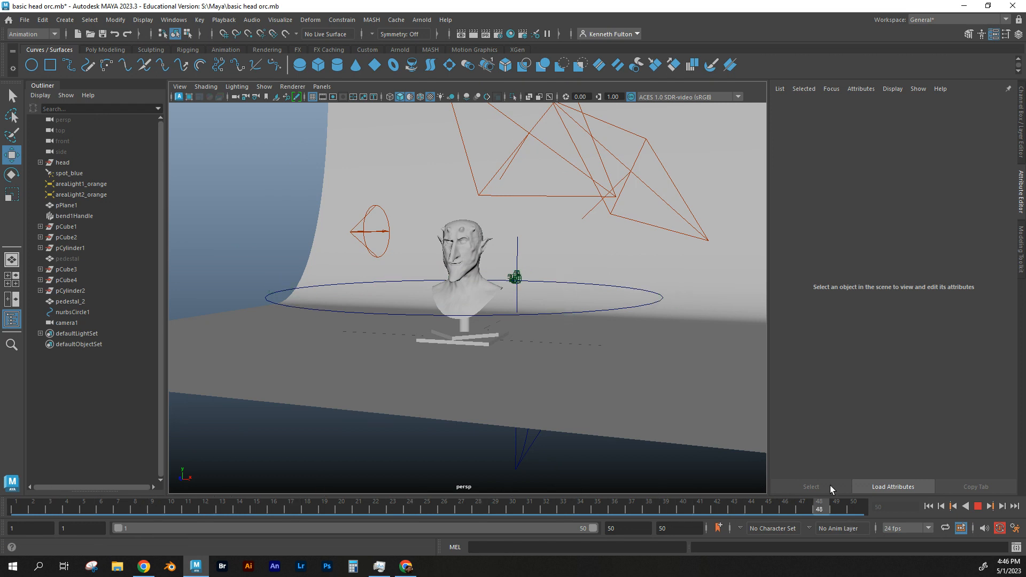
pyautogui.click(843, 508)
pyautogui.hotkey('alt', 'v')
pyautogui.moveTo(596, 509)
pyautogui.mouseDown()
pyautogui.moveTo(900, 512)
pyautogui.moveTo(70, 508)
pyautogui.moveTo(821, 521)
pyautogui.mouseUp()
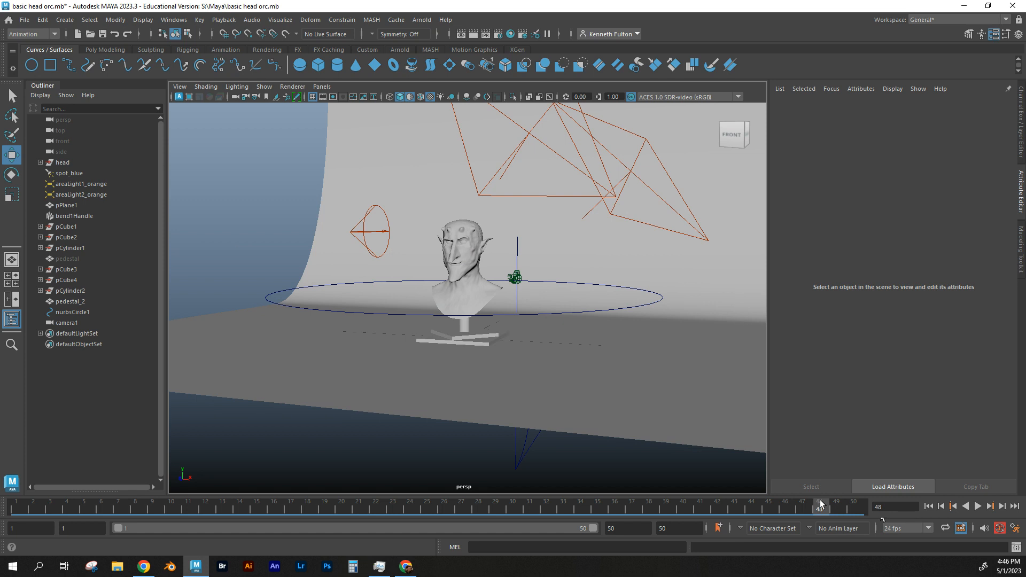
pyautogui.hotkey('alt', 'v')
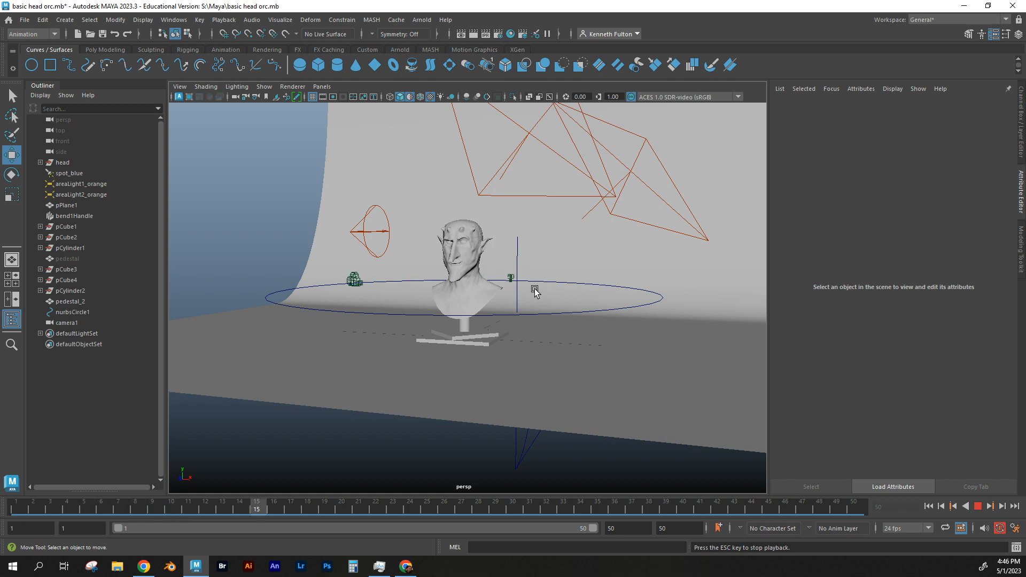
pyautogui.click(977, 507)
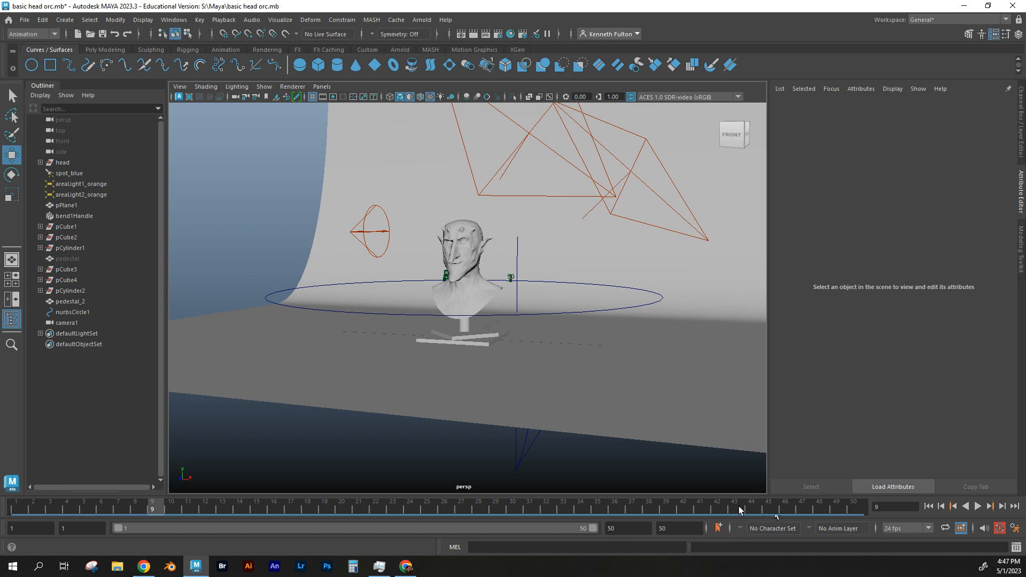
# Step: Check the timeline's playback looping and playback speed options, and replay the camera animation
pyautogui.rightClick(771, 508)
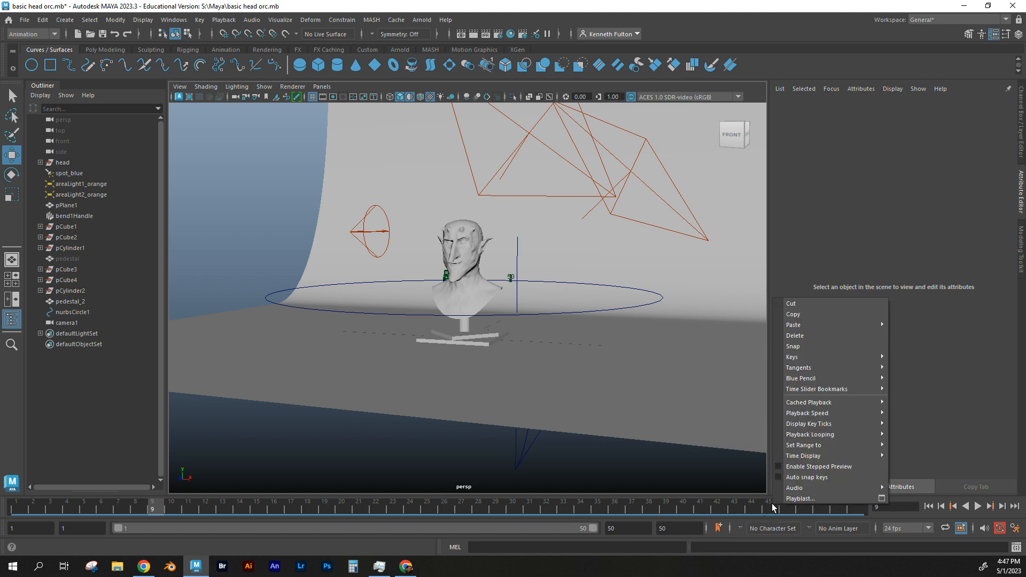
pyautogui.moveTo(827, 440)
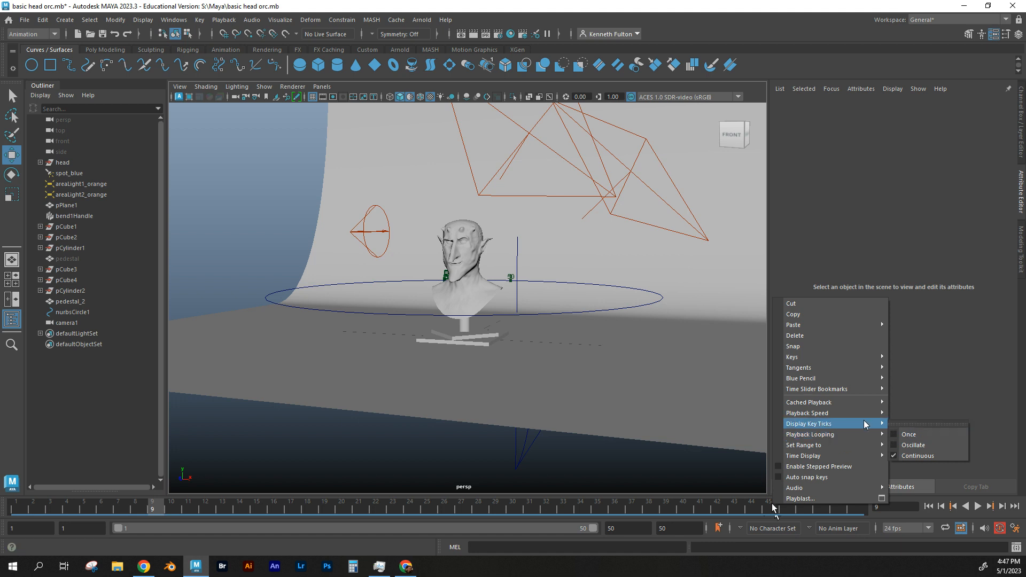
pyautogui.moveTo(805, 418)
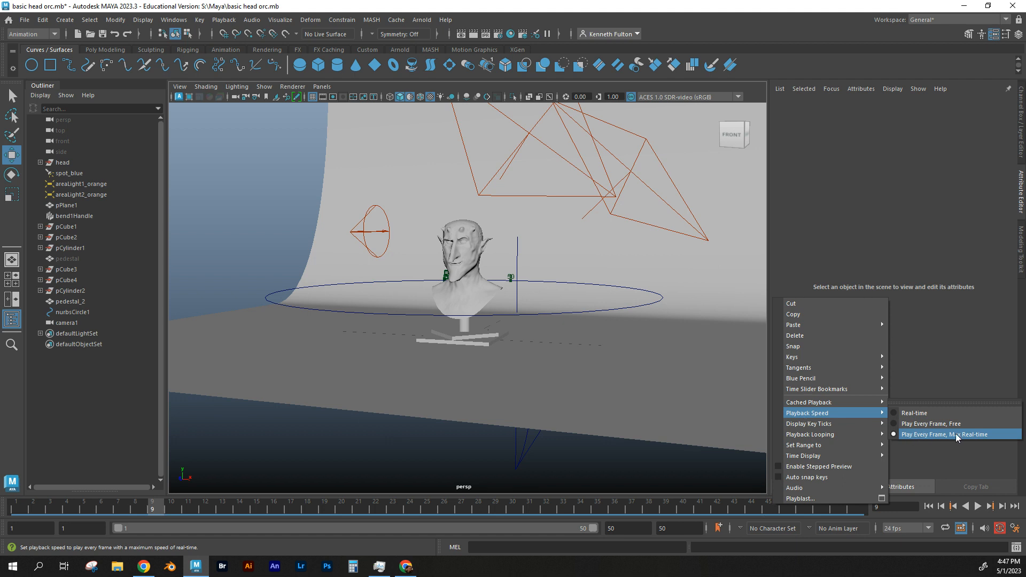
pyautogui.click(962, 365)
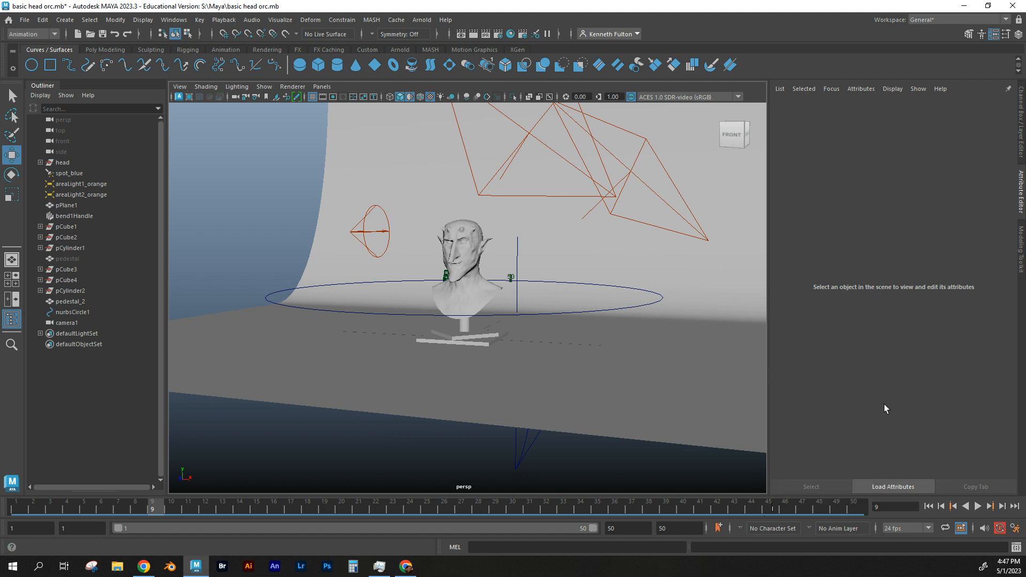
pyautogui.click(977, 506)
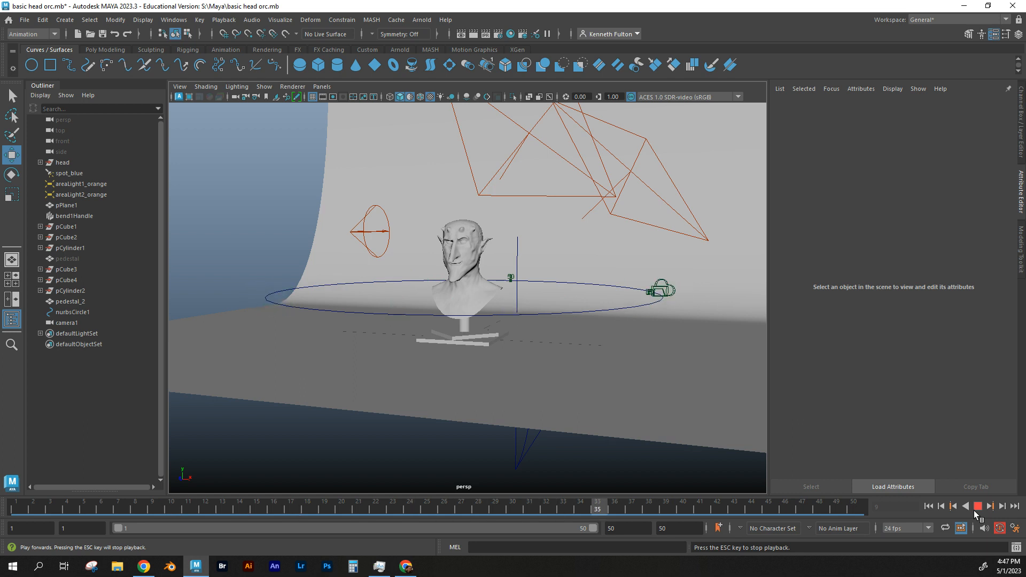
pyautogui.click(975, 507)
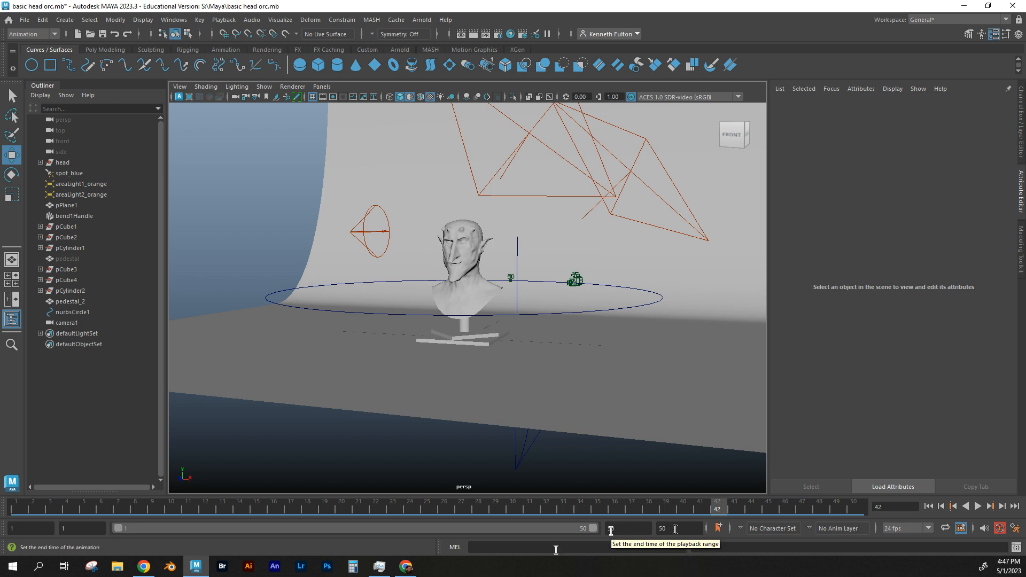
# Step: Extend the timeline by setting both the animation end time and the playback range end time to 120
pyautogui.click(663, 528)
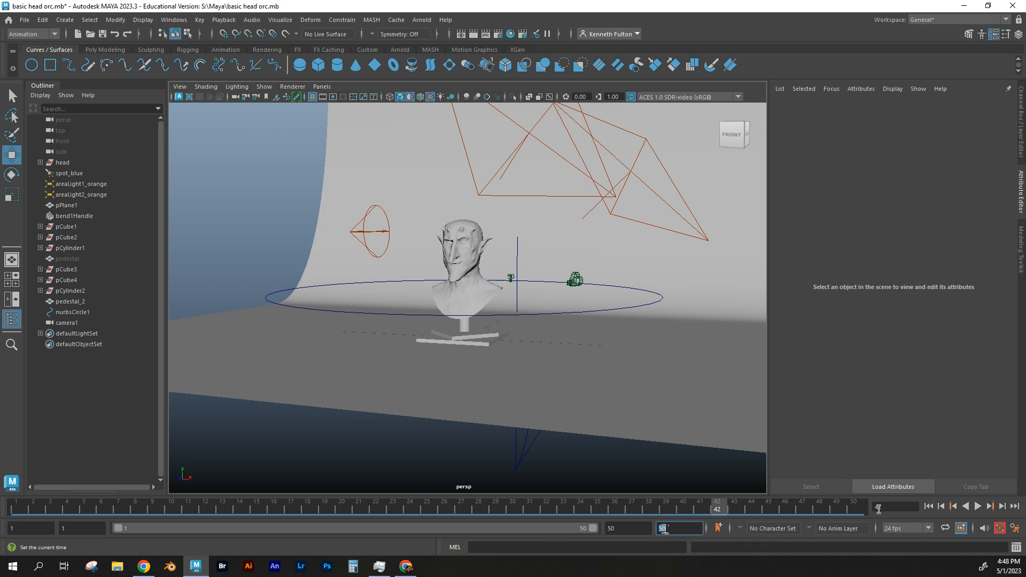
pyautogui.moveTo(720, 506); pyautogui.dragTo(675, 507)
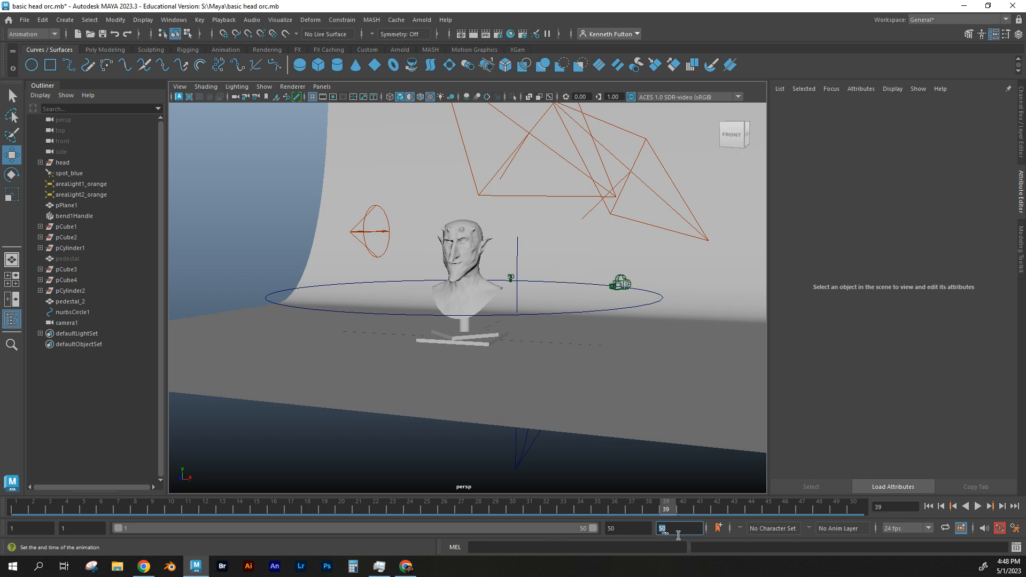
pyautogui.click(663, 528)
pyautogui.moveTo(663, 529); pyautogui.dragTo(666, 529)
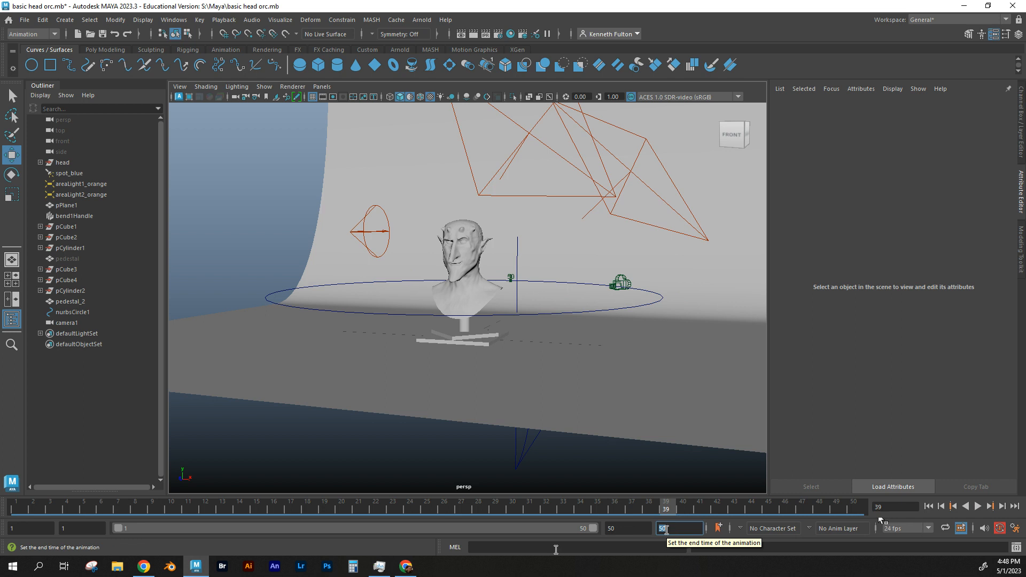
pyautogui.write('120')
pyautogui.press('Return')
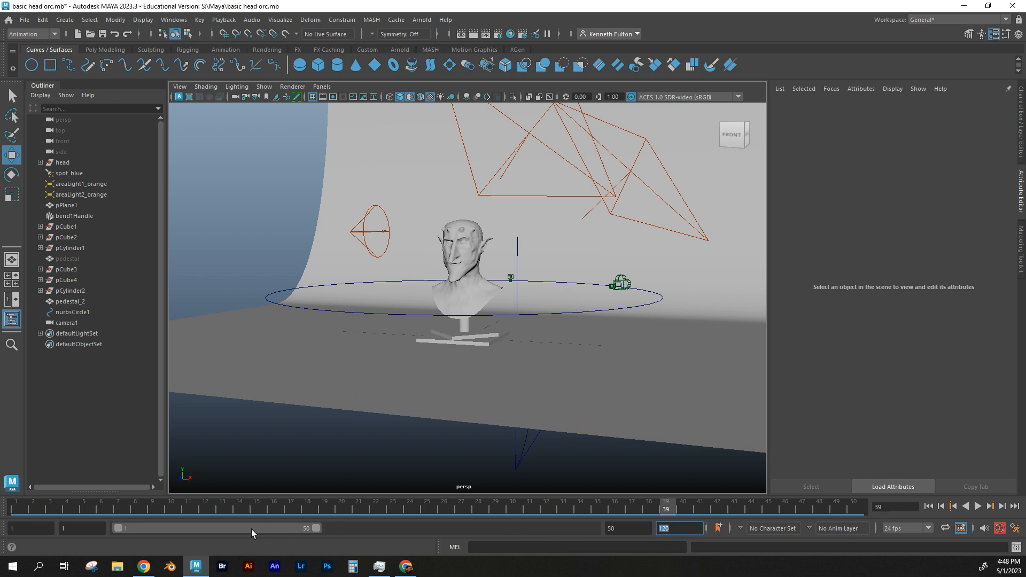
pyautogui.moveTo(251, 529); pyautogui.dragTo(270, 516)
pyautogui.click(623, 530)
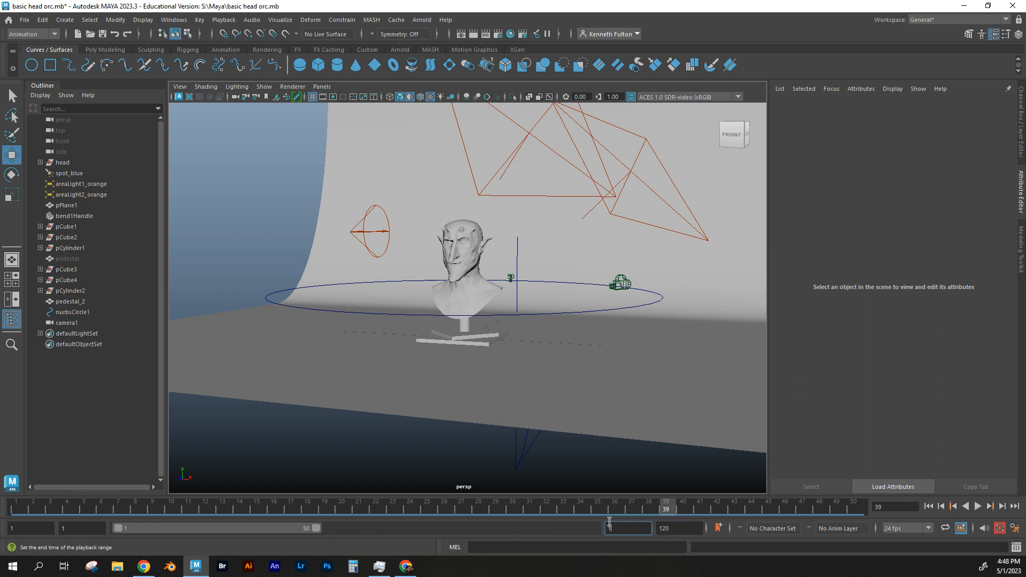
pyautogui.press('Return')
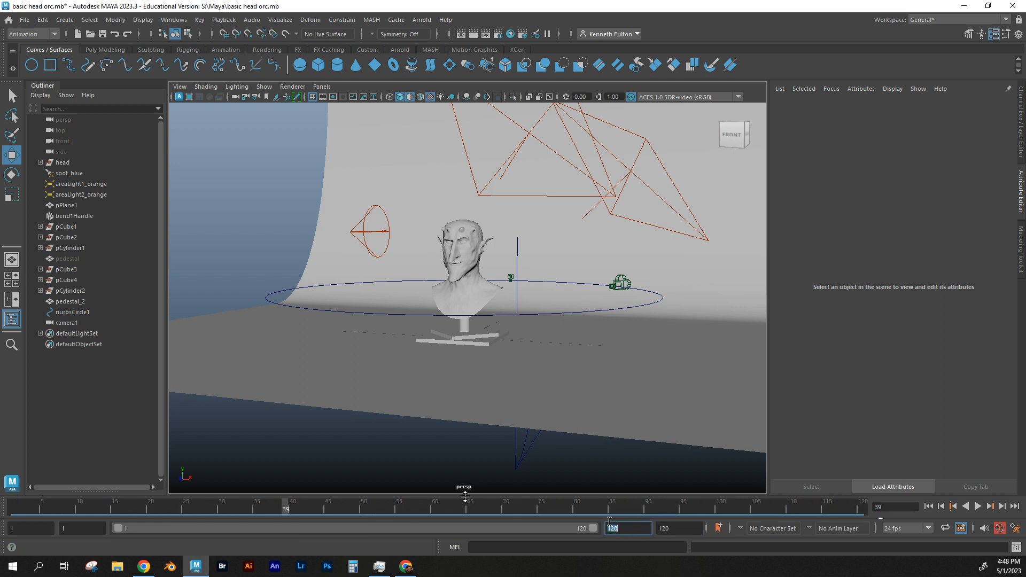
# Step: Play and scrub the extended timeline to check the camera motion, and return to frame 1
pyautogui.hotkey('alt', 'v')
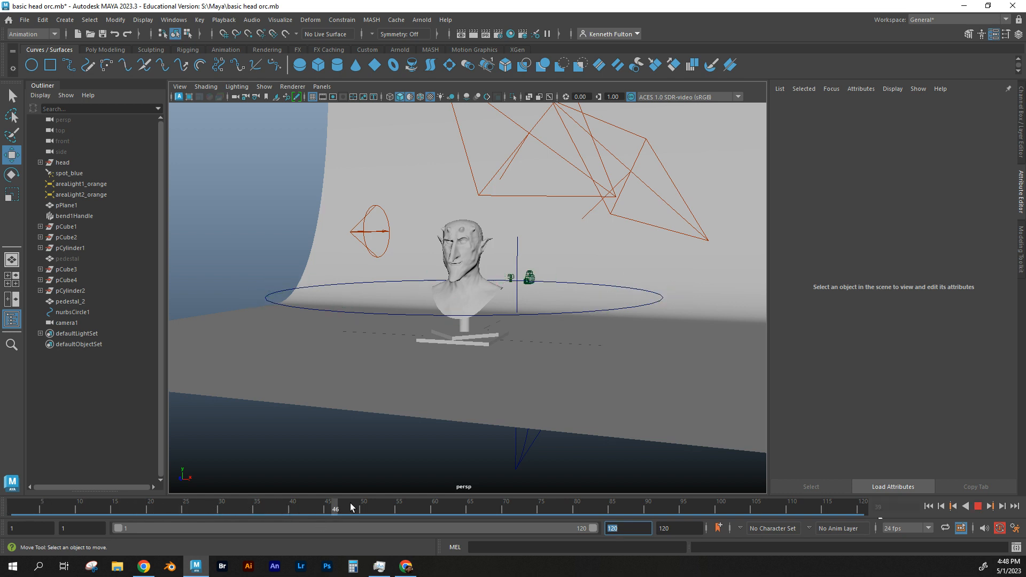
pyautogui.moveTo(588, 505)
pyautogui.mouseDown()
pyautogui.moveTo(285, 490)
pyautogui.moveTo(357, 488)
pyautogui.moveTo(323, 497)
pyautogui.moveTo(360, 496)
pyautogui.moveTo(343, 499)
pyautogui.moveTo(30, 496)
pyautogui.moveTo(468, 490)
pyautogui.mouseUp()
pyautogui.moveTo(383, 485)
pyautogui.mouseDown()
pyautogui.moveTo(93, 477)
pyautogui.moveTo(364, 476)
pyautogui.moveTo(93, 476)
pyautogui.moveTo(370, 488)
pyautogui.moveTo(12, 487)
pyautogui.moveTo(44, 475)
pyautogui.moveTo(350, 487)
pyautogui.moveTo(11, 507)
pyautogui.mouseUp()
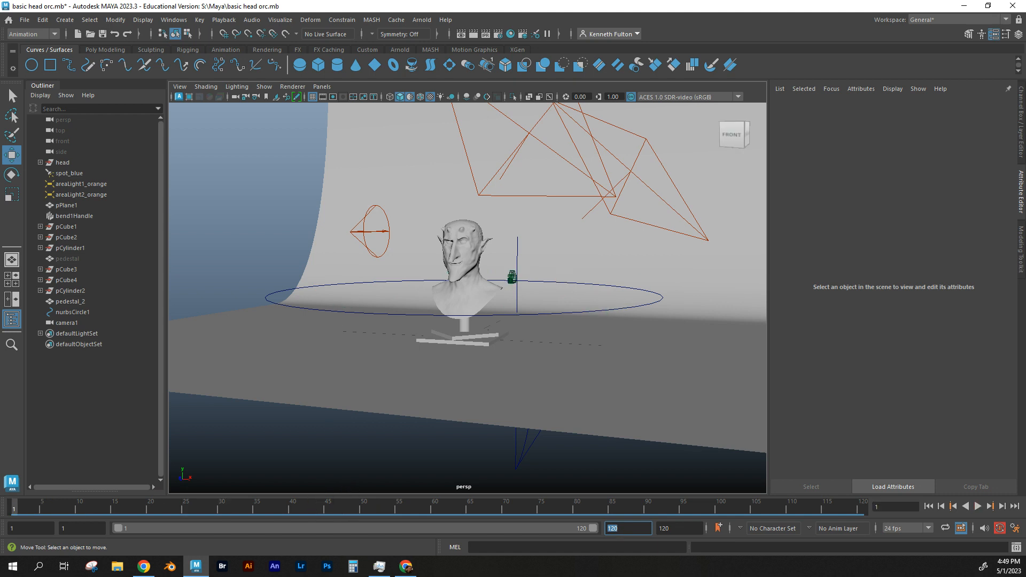
# Step: Open the Graph Editor, move it clear of the bust, and select camera1 in the viewport to load its motion path curve
pyautogui.click(160, 23)
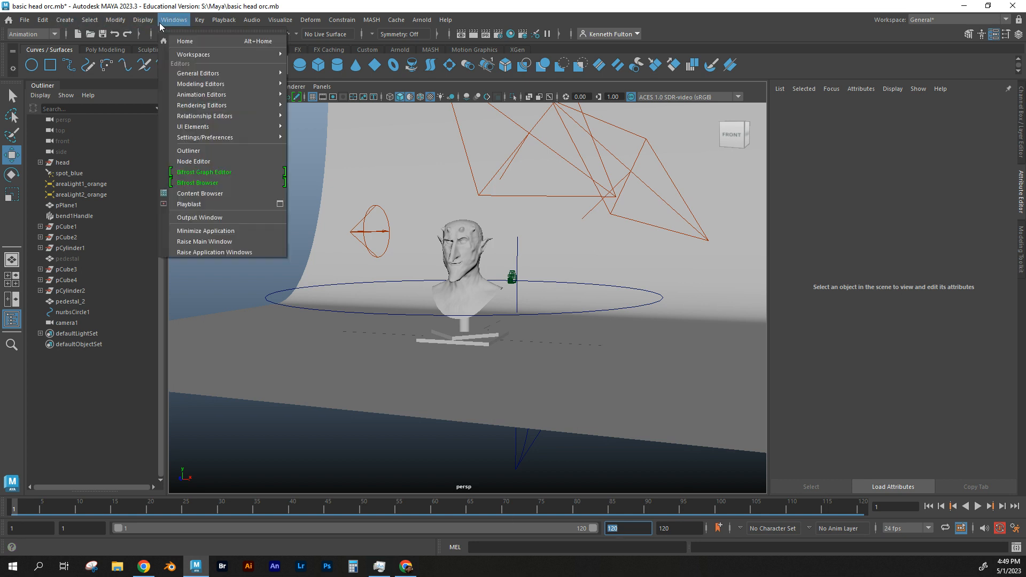
pyautogui.moveTo(205, 94)
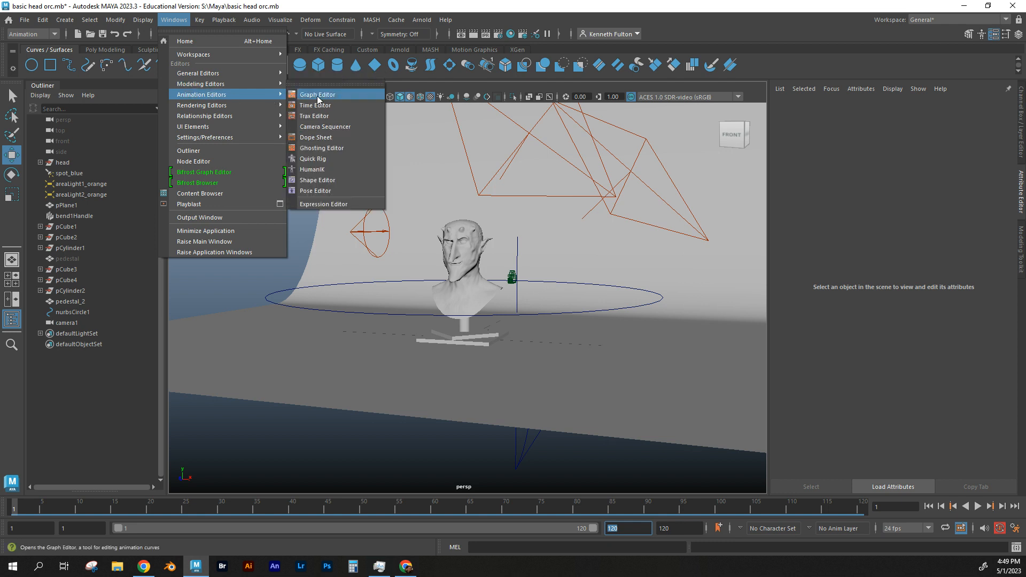
pyautogui.click(318, 100)
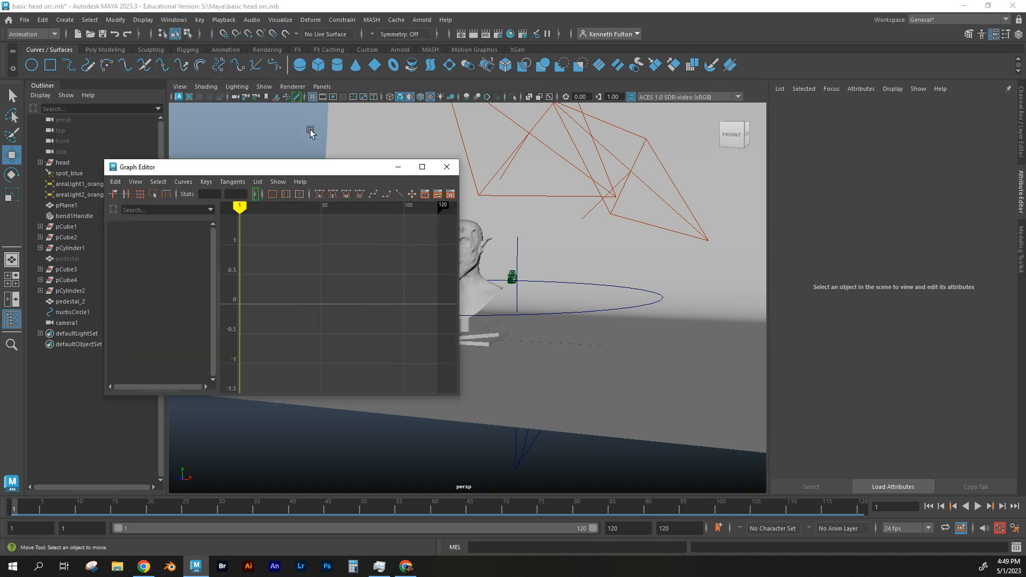
pyautogui.moveTo(311, 170); pyautogui.dragTo(839, 264)
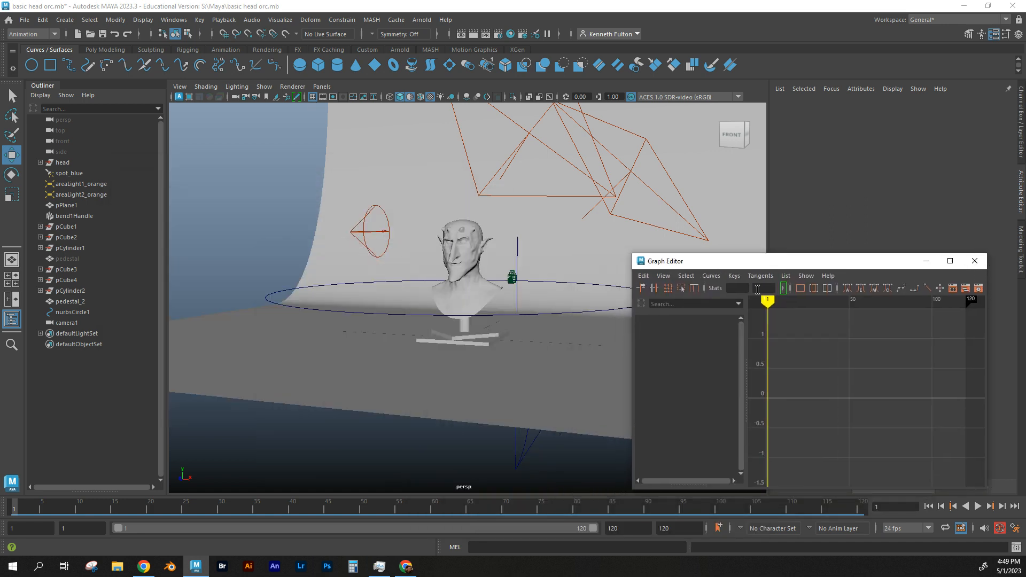
pyautogui.click(13, 95)
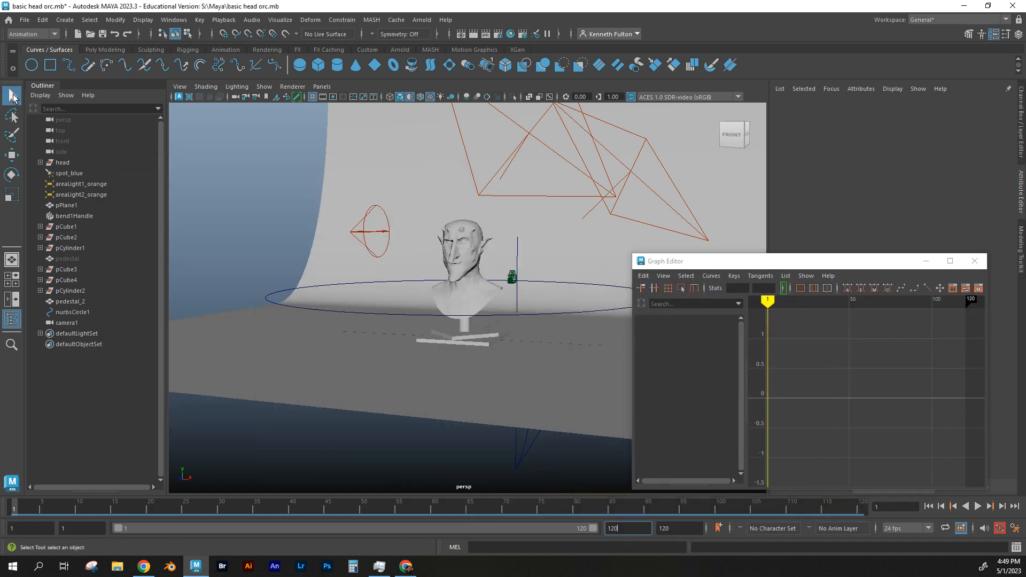
pyautogui.click(511, 278)
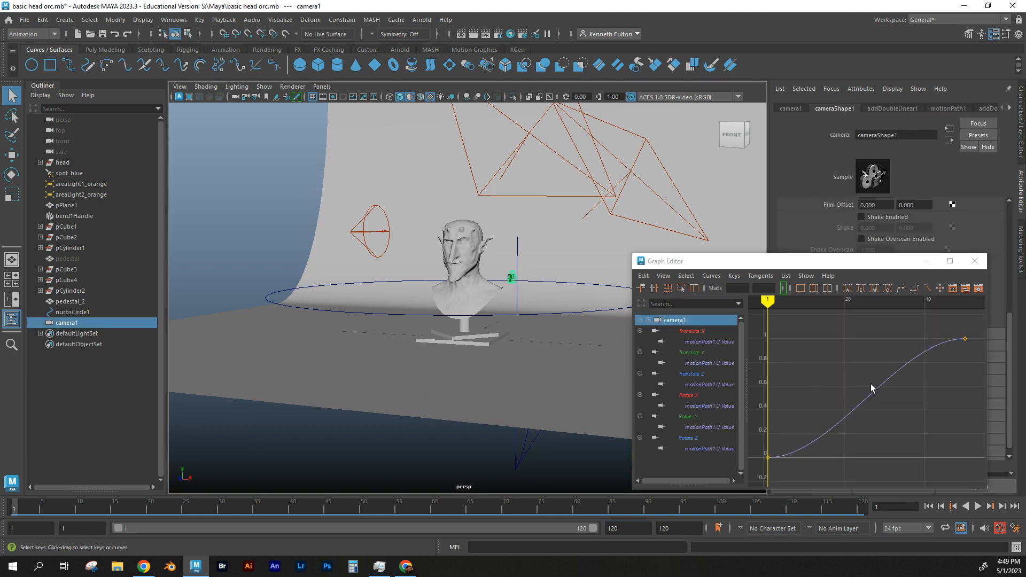
# Step: Move the last key of camera1's motion path curve to frame 120 at value 1, and play back the slower animation
pyautogui.press('f')
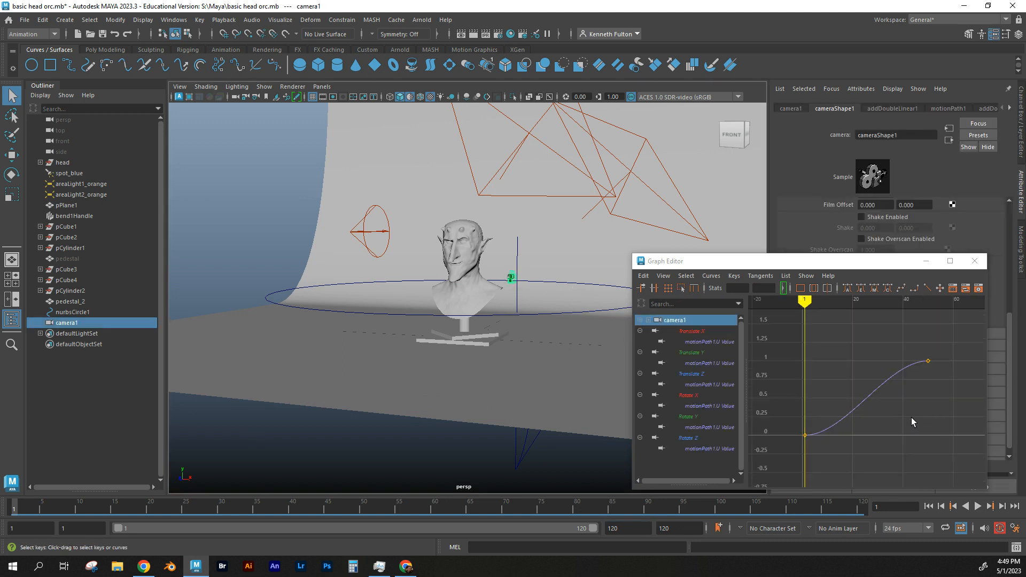
pyautogui.scroll(-3, 901, 399)
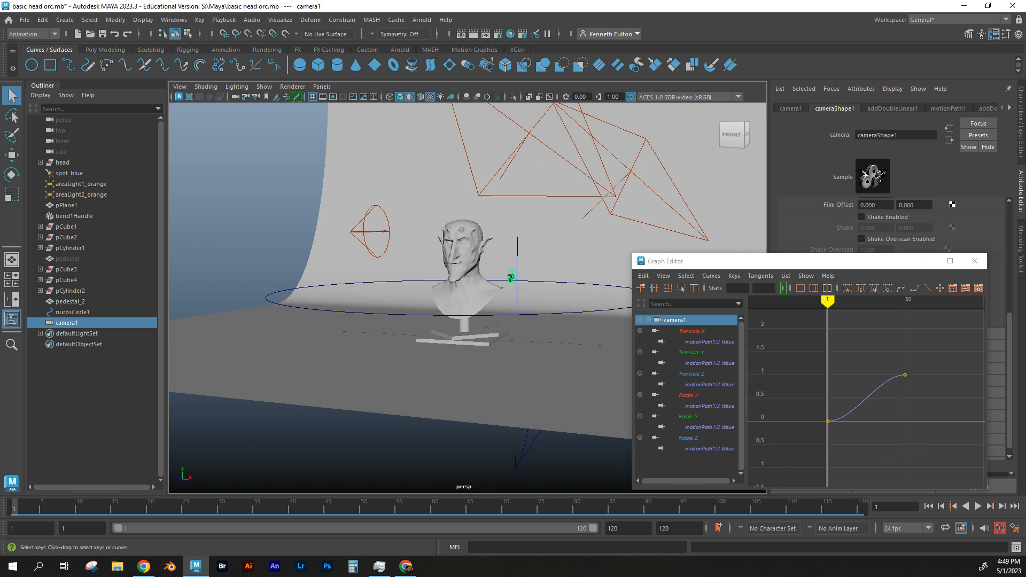
pyautogui.press('space')
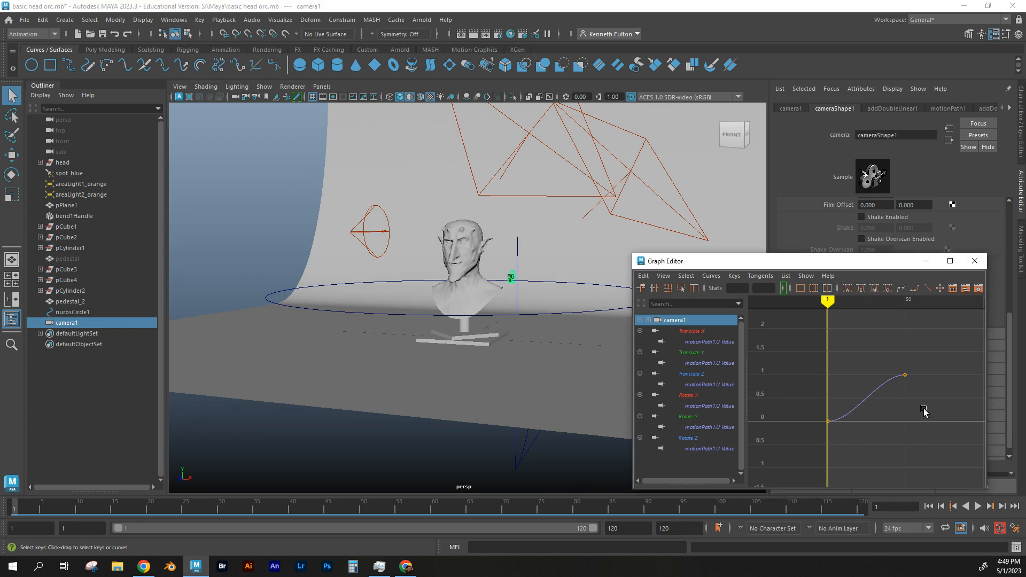
pyautogui.keyDown('alt'); pyautogui.moveTo(922, 408); pyautogui.dragTo(874, 413, button='middle'); pyautogui.keyUp('alt')
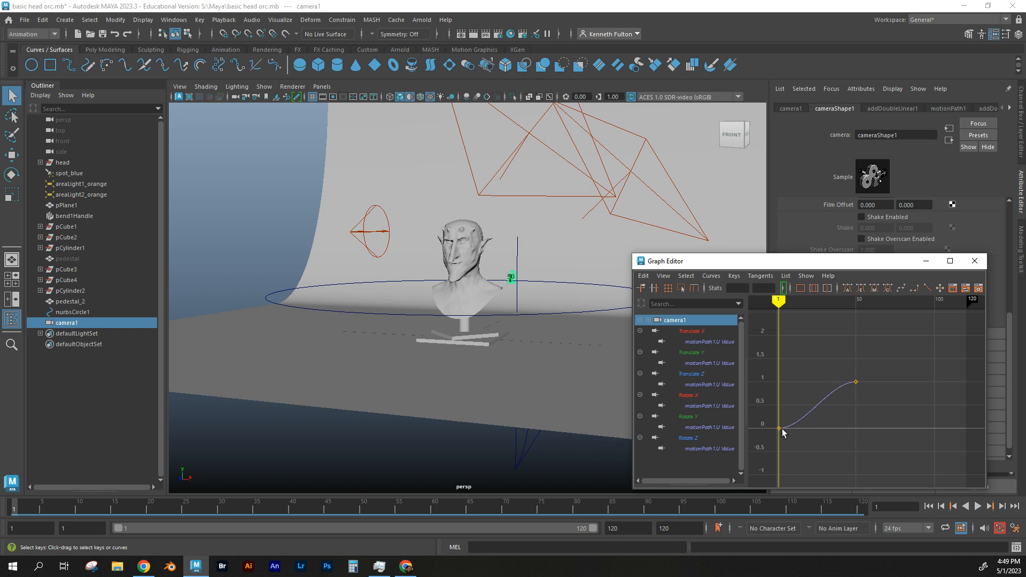
pyautogui.click(855, 383)
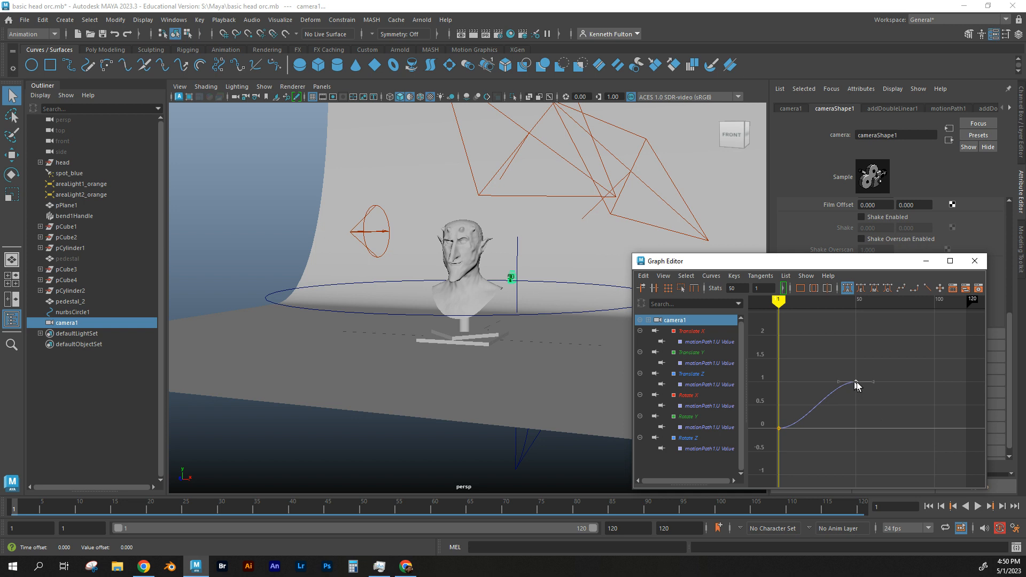
pyautogui.keyDown('shift'); pyautogui.moveTo(855, 383); pyautogui.dragTo(972, 380, button='middle'); pyautogui.keyUp('shift')
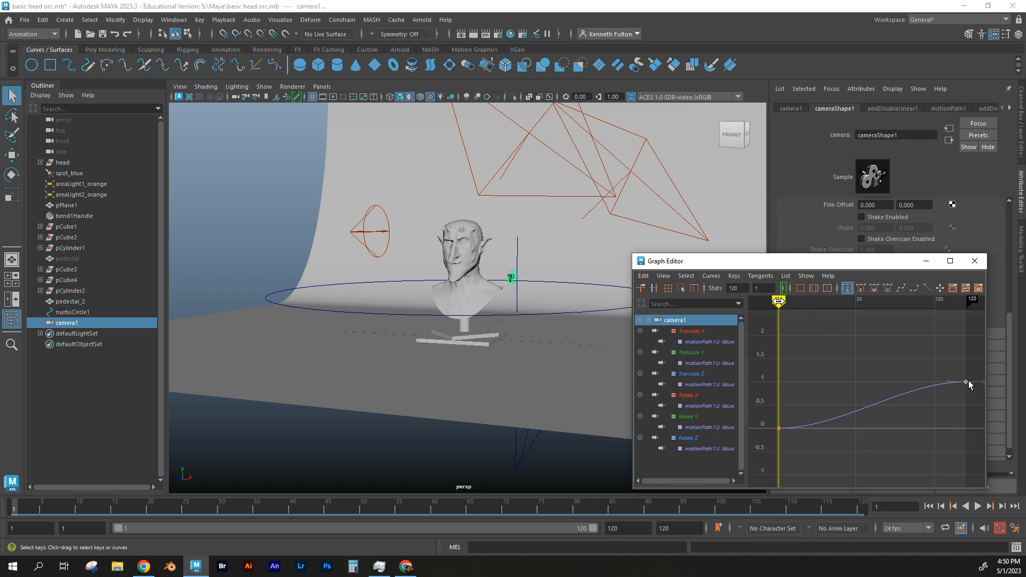
pyautogui.hotkey('alt', 'v')
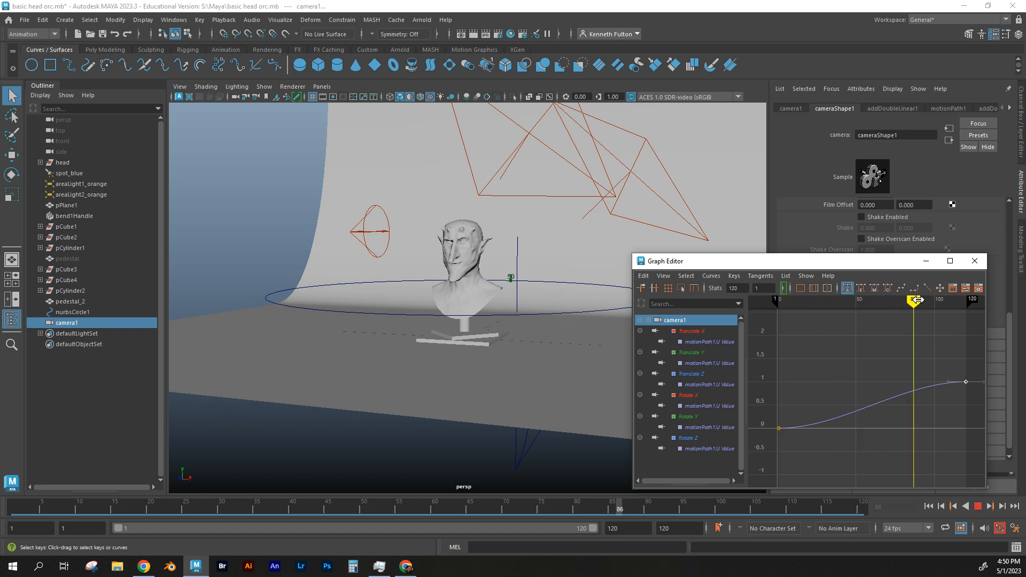
pyautogui.moveTo(945, 297)
pyautogui.mouseDown()
pyautogui.moveTo(736, 293)
pyautogui.moveTo(974, 294)
pyautogui.moveTo(937, 295)
pyautogui.mouseUp()
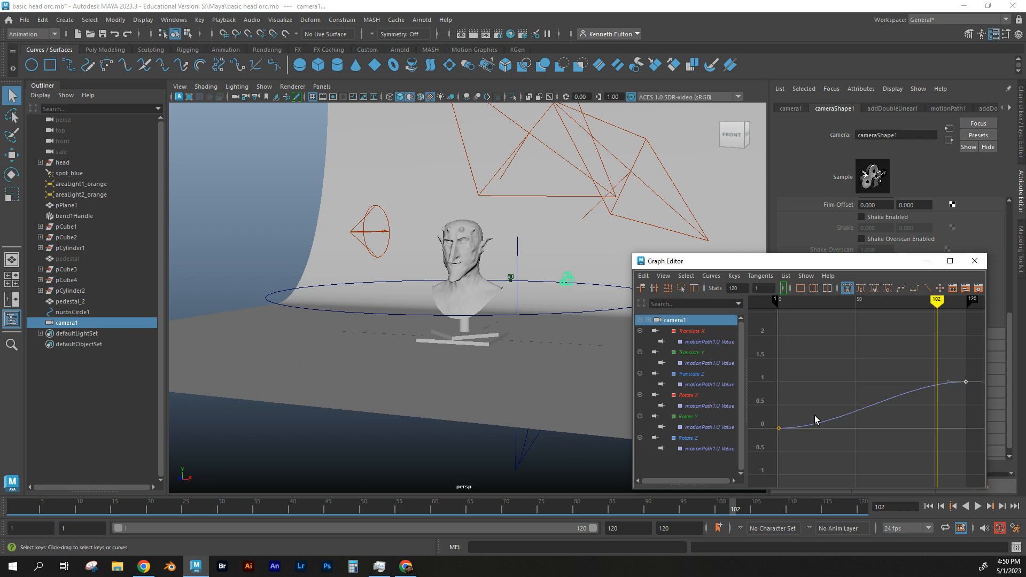
# Step: Set linear tangents on both the first and last keys of camera1's motion path curve
pyautogui.click(778, 428)
pyautogui.moveTo(794, 428); pyautogui.dragTo(817, 428)
pyautogui.hotkey('ctrl', 'z')
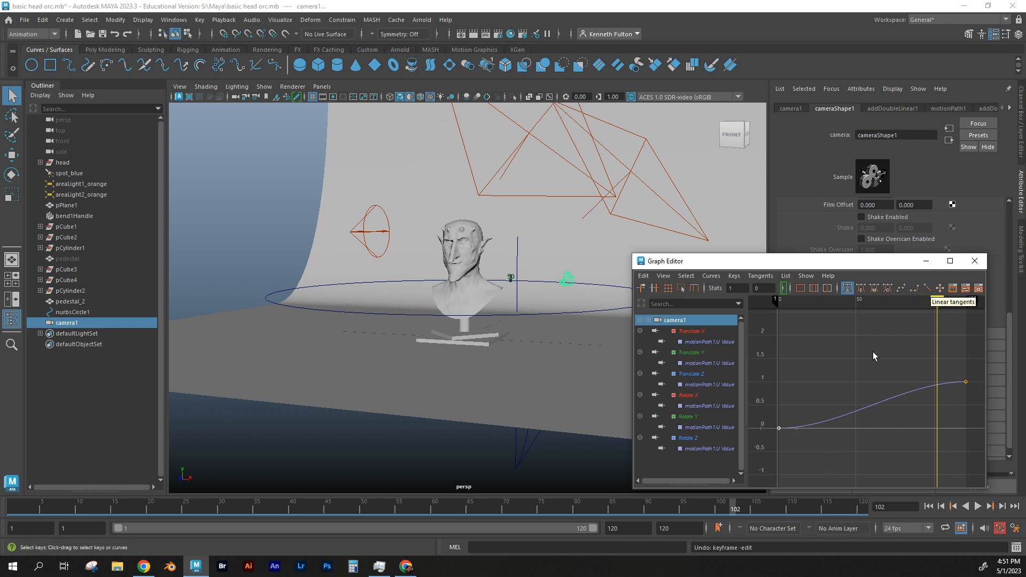
pyautogui.click(926, 289)
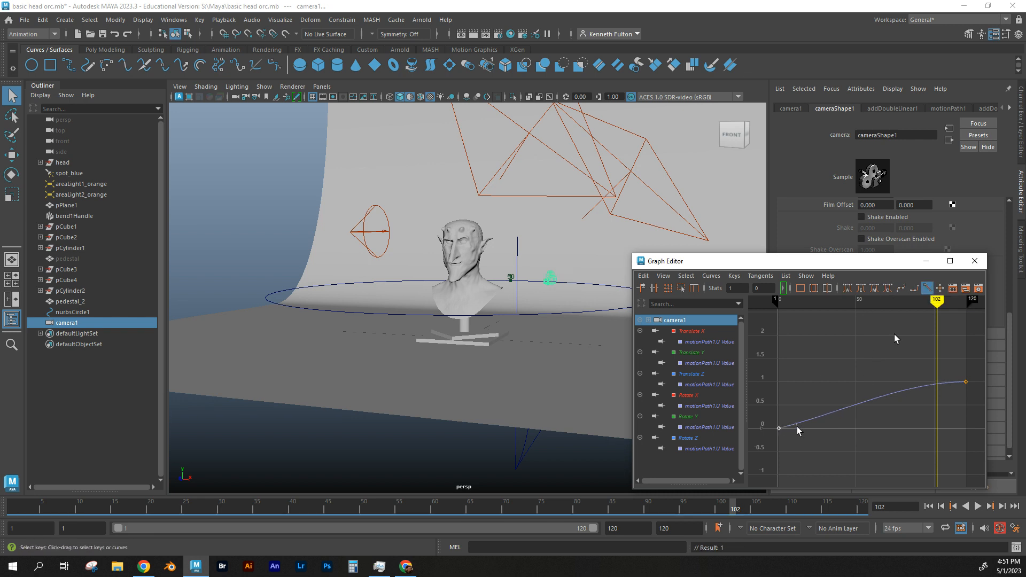
pyautogui.click(966, 381)
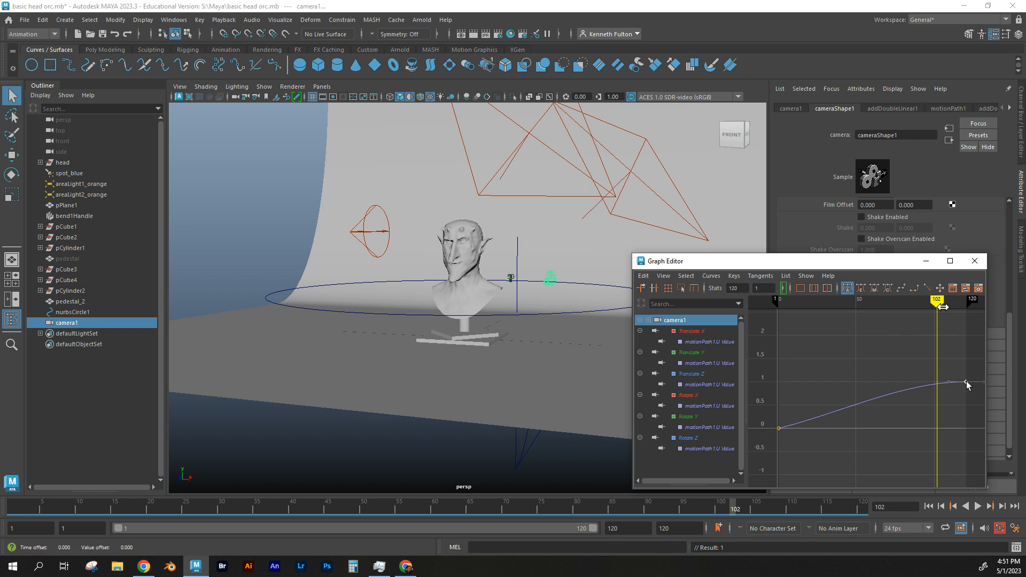
pyautogui.click(927, 288)
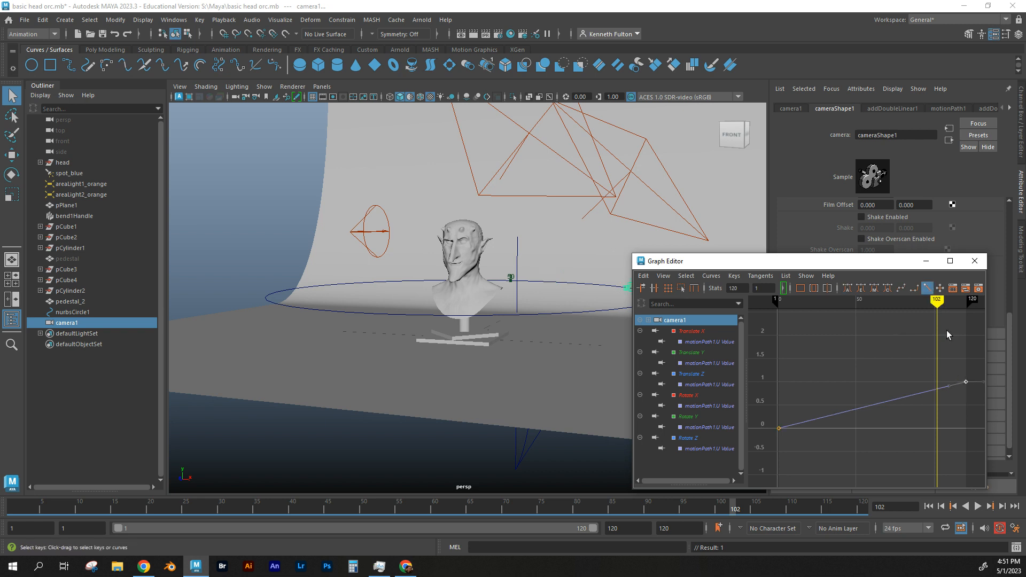
# Step: Play back the camera animation with the linear curve, look over the curve, and close the Graph Editor
pyautogui.click(977, 506)
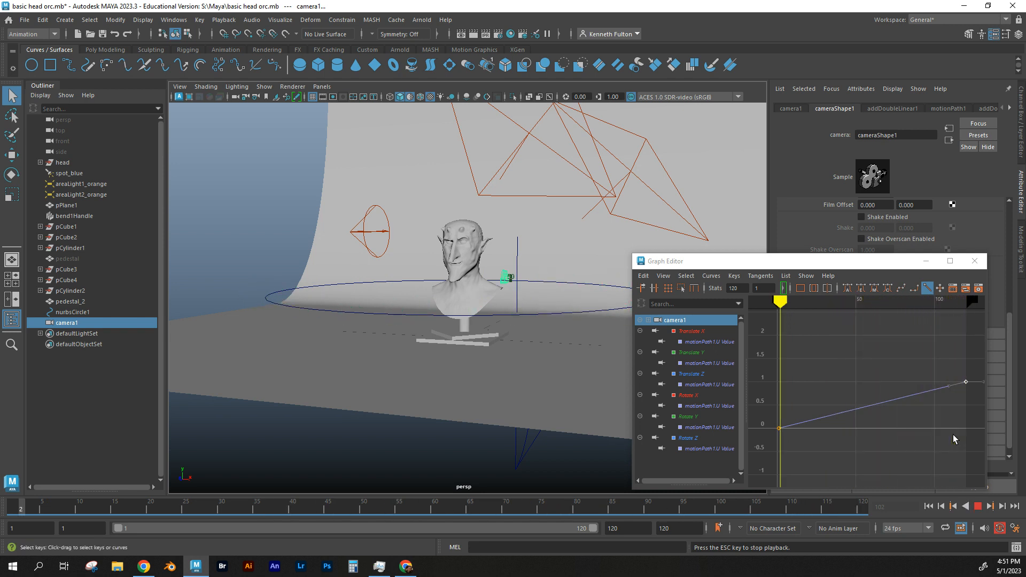
pyautogui.click(977, 506)
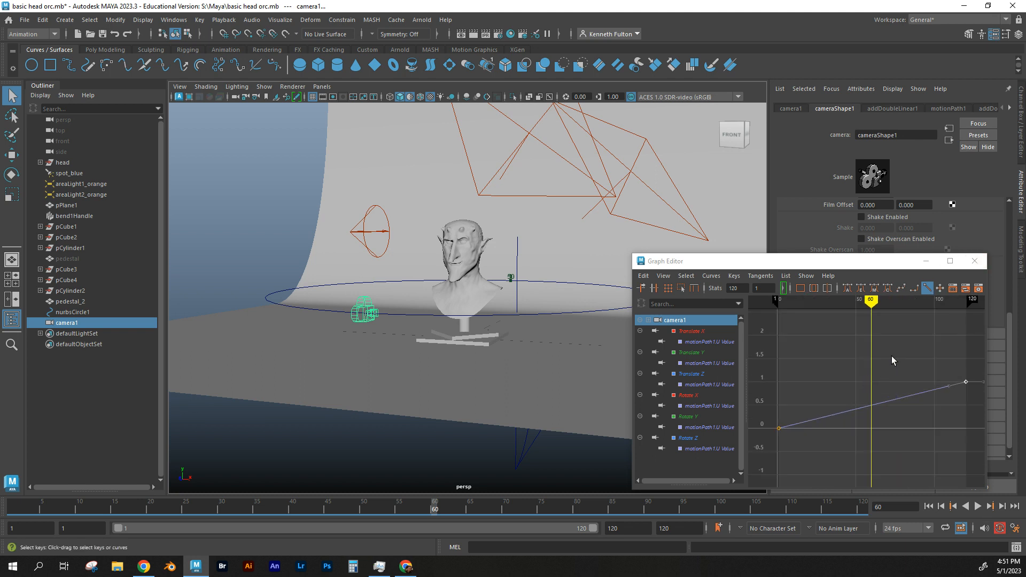
pyautogui.moveTo(894, 366)
pyautogui.keyDown('alt'); pyautogui.mouseDown(button='middle')
pyautogui.moveTo(882, 363)
pyautogui.moveTo(896, 391)
pyautogui.moveTo(882, 344)
pyautogui.moveTo(902, 376)
pyautogui.moveTo(926, 375)
pyautogui.moveTo(824, 374)
pyautogui.moveTo(915, 373)
pyautogui.moveTo(902, 378)
pyautogui.mouseUp(button='middle'); pyautogui.keyUp('alt')
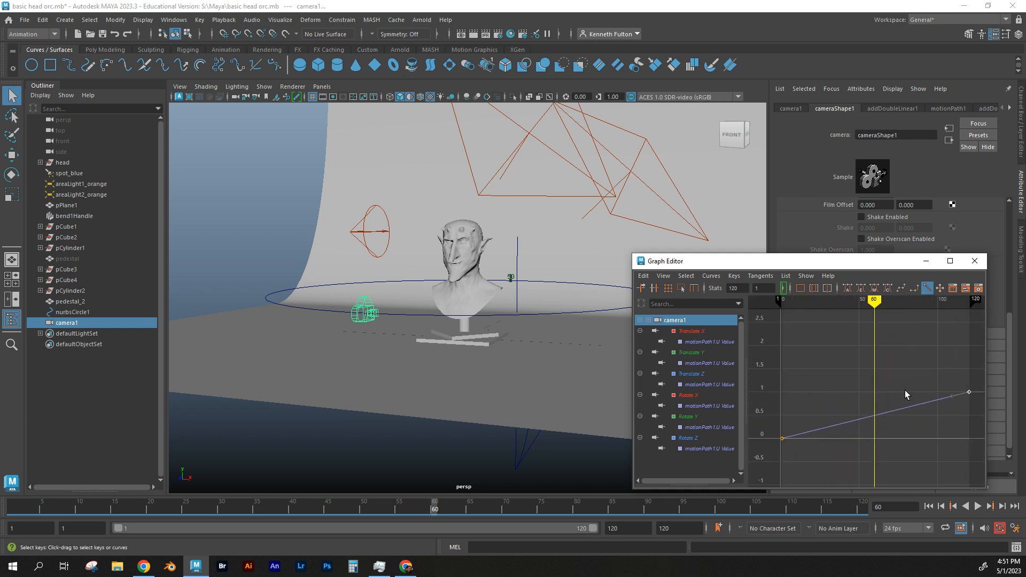
pyautogui.scroll(-5, 905, 390)
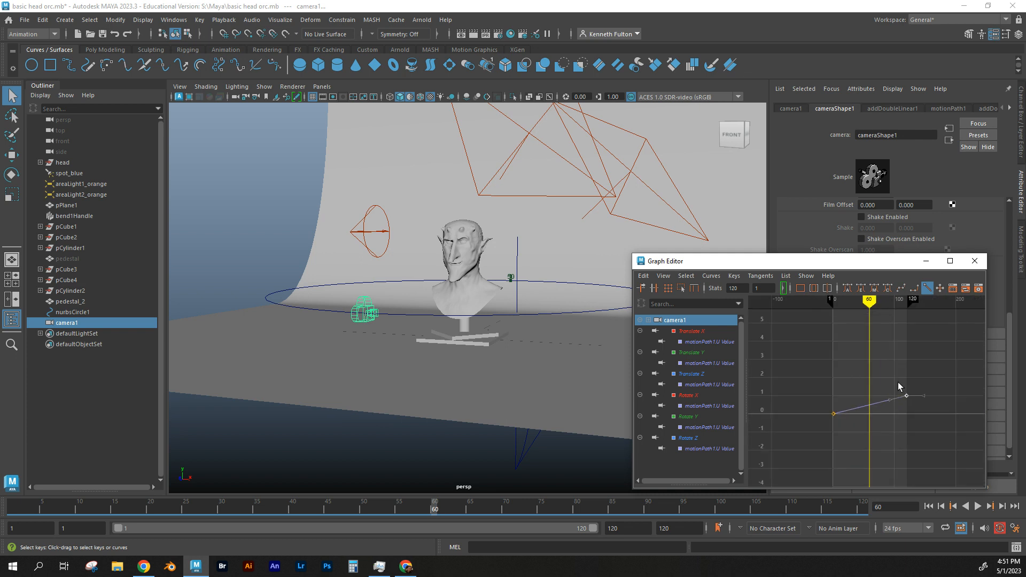
pyautogui.scroll(5, 897, 382)
pyautogui.keyDown('alt'); pyautogui.moveTo(898, 382); pyautogui.dragTo(901, 364, button='middle'); pyautogui.keyUp('alt')
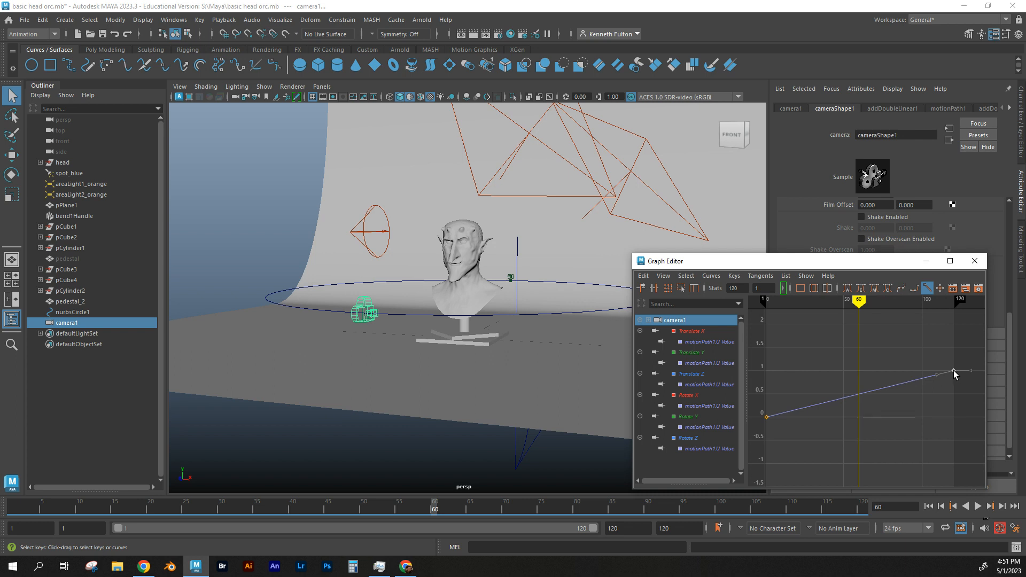
pyautogui.click(975, 261)
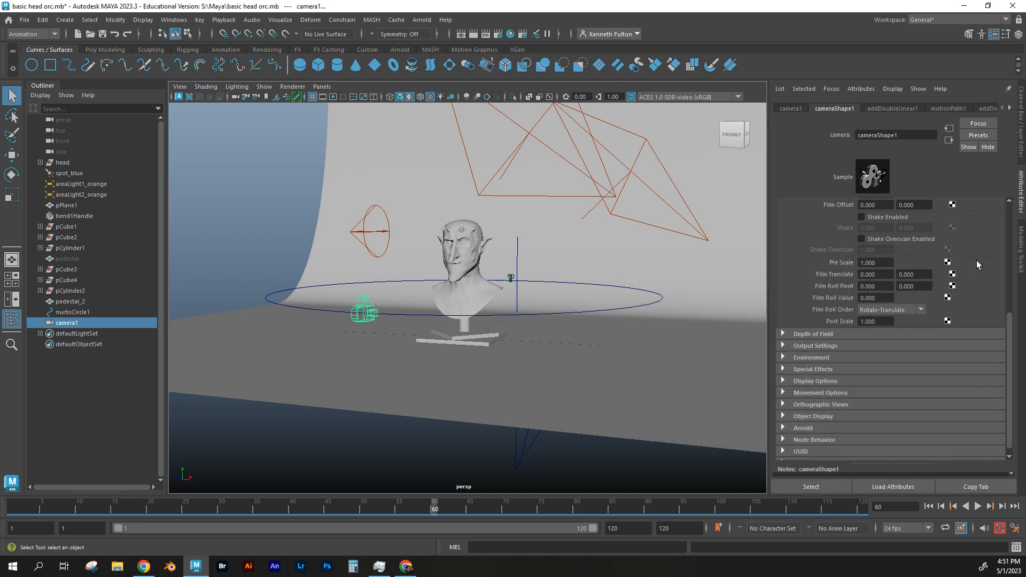
# Step: Select the circular motion path curve, nurbsCircle1, instead of the camera
pyautogui.click(452, 405)
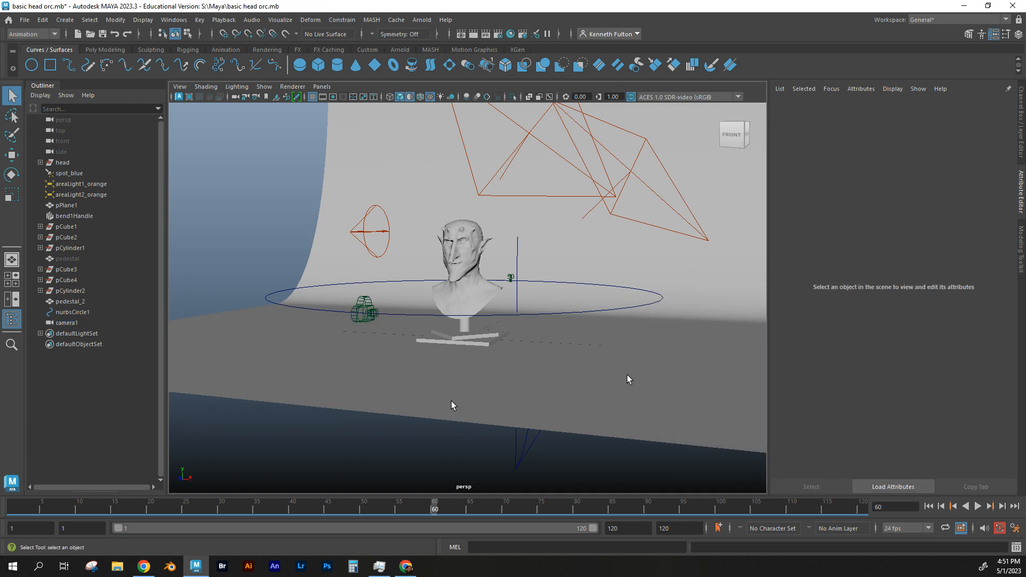
pyautogui.click(361, 313)
pyautogui.click(405, 314)
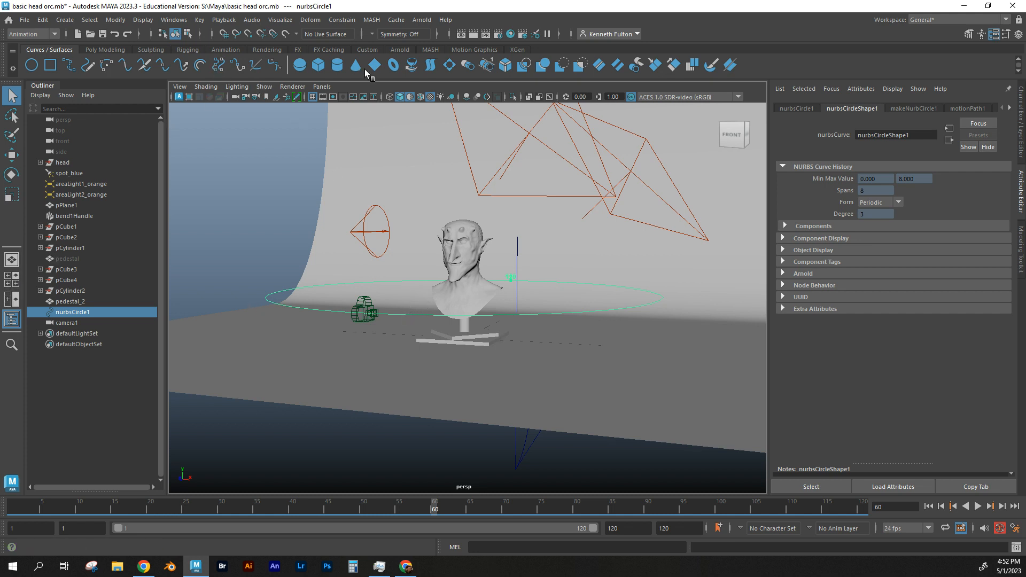
# Step: Look through camera1 in the viewport and display its film gate around the framed area
pyautogui.click(322, 86)
pyautogui.moveTo(329, 98)
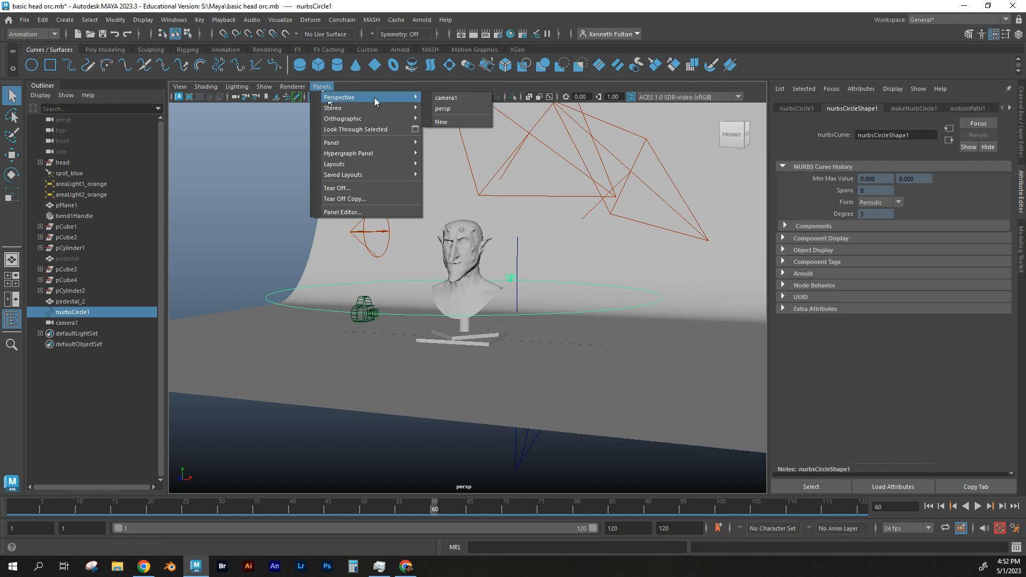
pyautogui.click(447, 98)
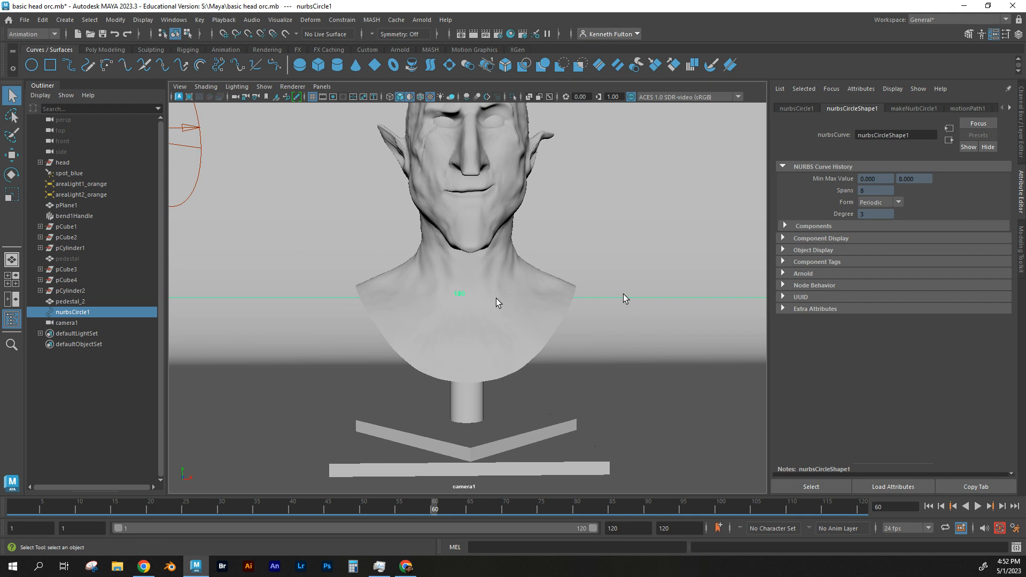
pyautogui.click(323, 98)
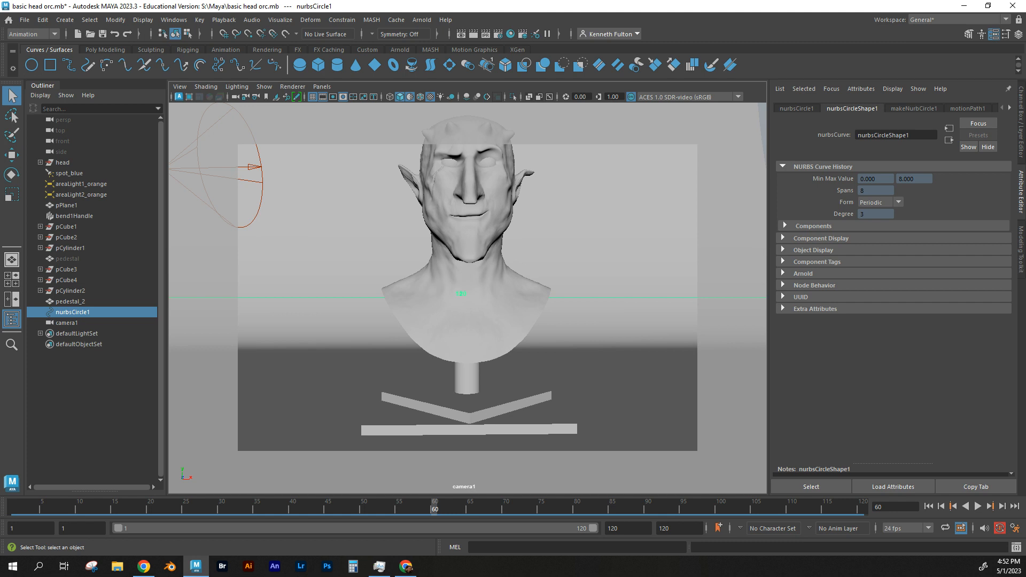
# Step: Switch to a side-by-side two-view layout and show camera1 in place of the front view, beside the perspective view
pyautogui.click(13, 300)
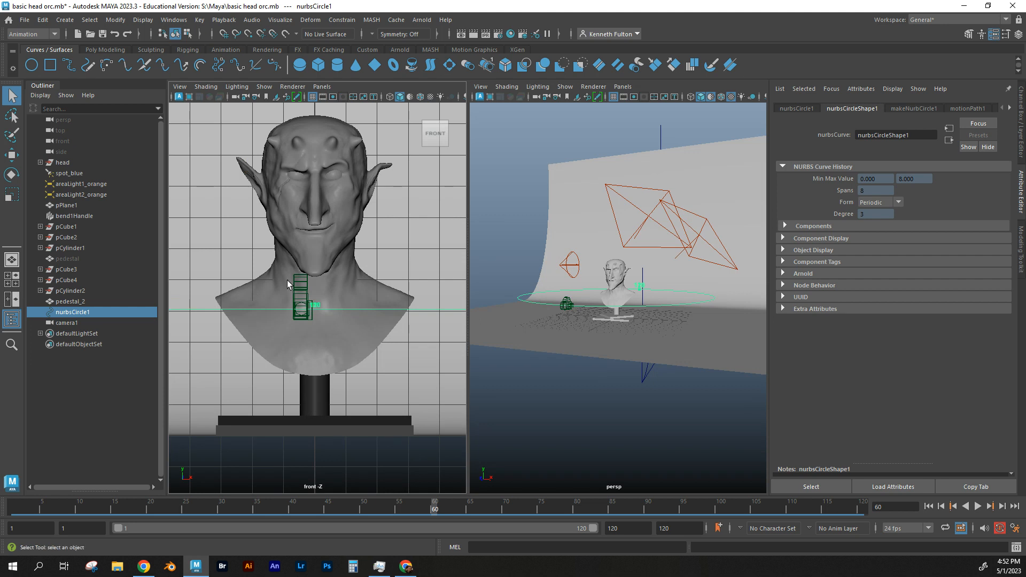
pyautogui.click(322, 86)
pyautogui.moveTo(364, 97)
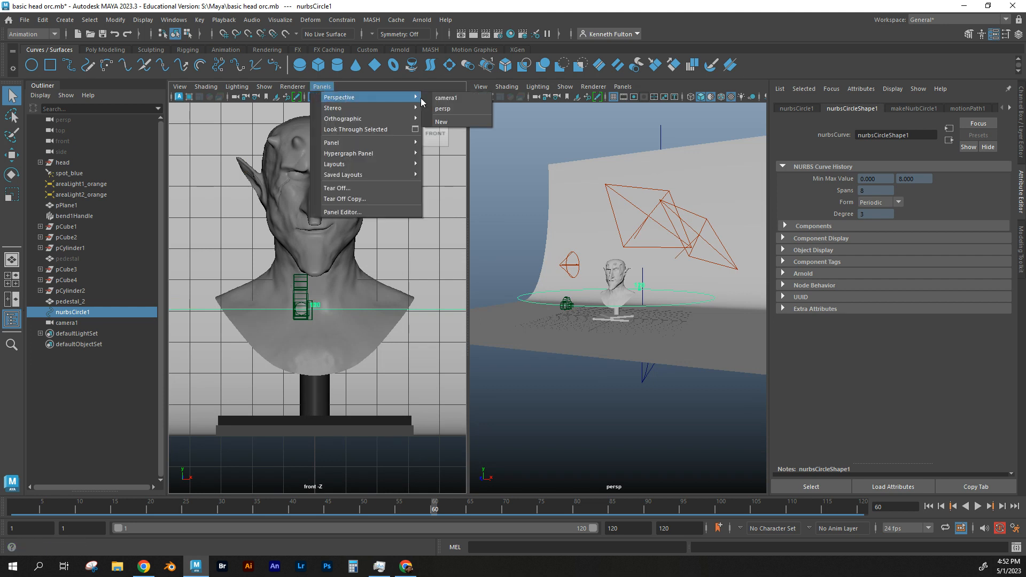
pyautogui.click(463, 99)
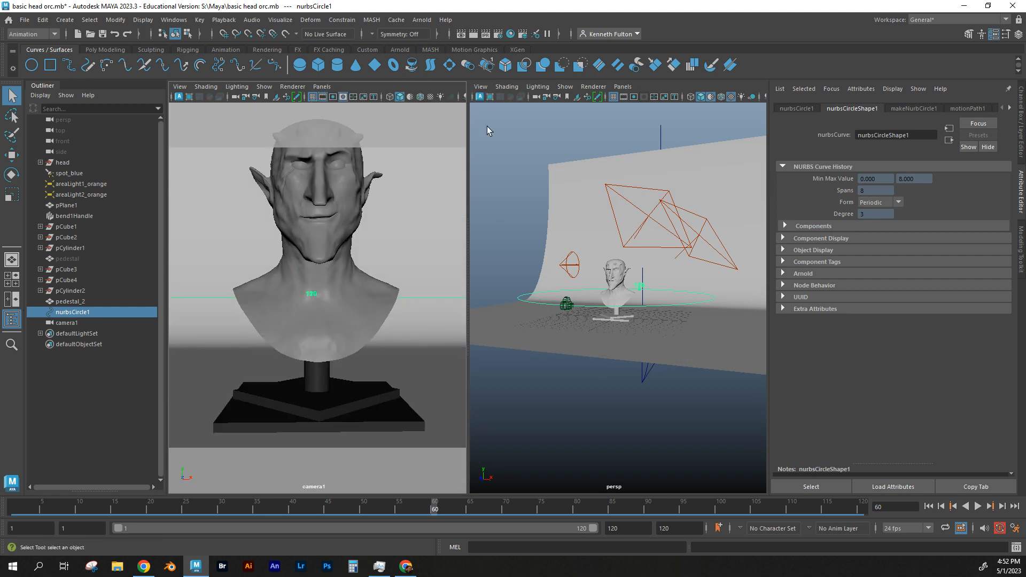
# Step: Scale the circular path up uniformly to about 18.58 and raise it to about 4.6 in Y to frame the whole bust
pyautogui.click(653, 305)
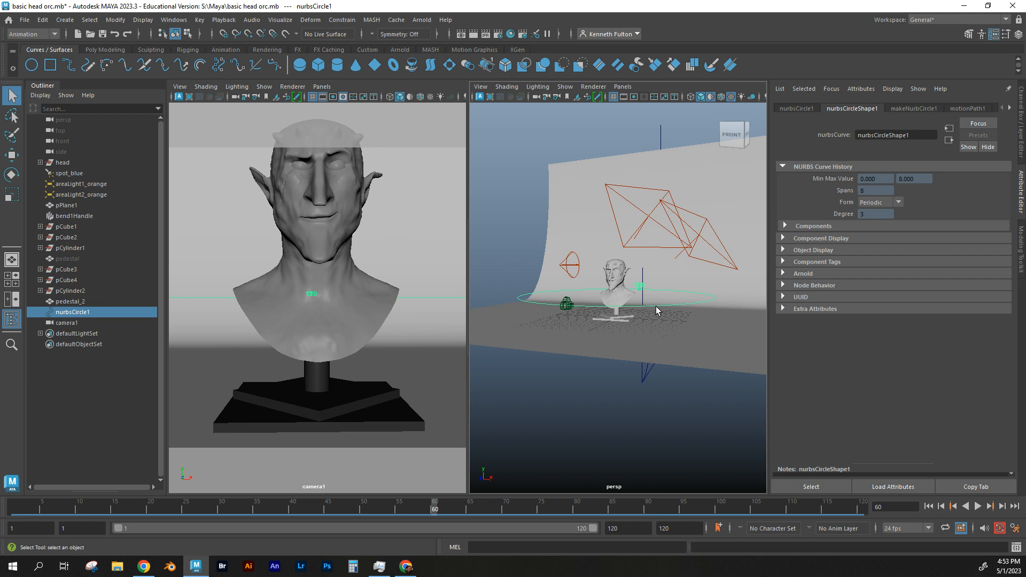
pyautogui.press('r')
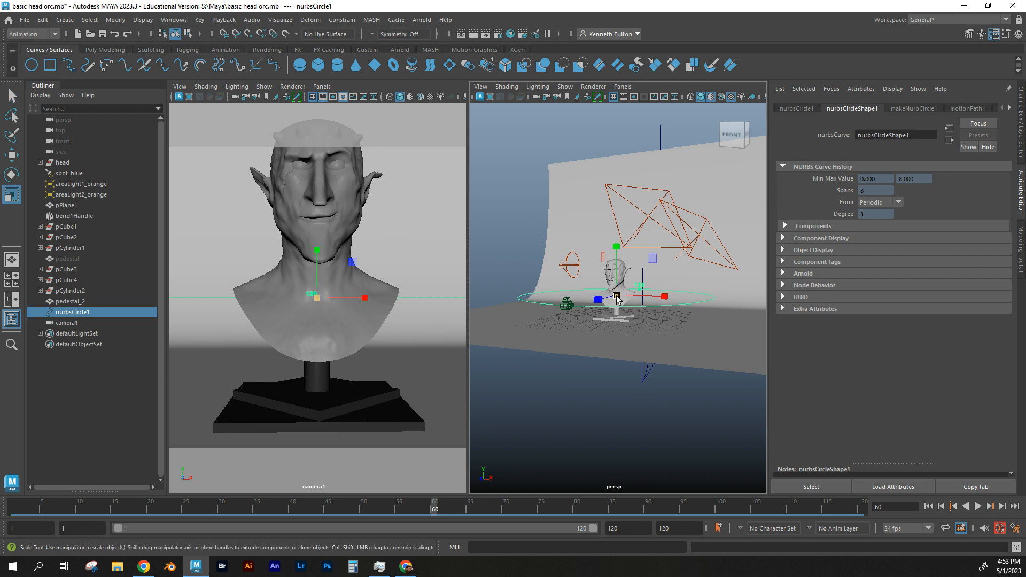
pyautogui.moveTo(616, 298); pyautogui.dragTo(638, 296)
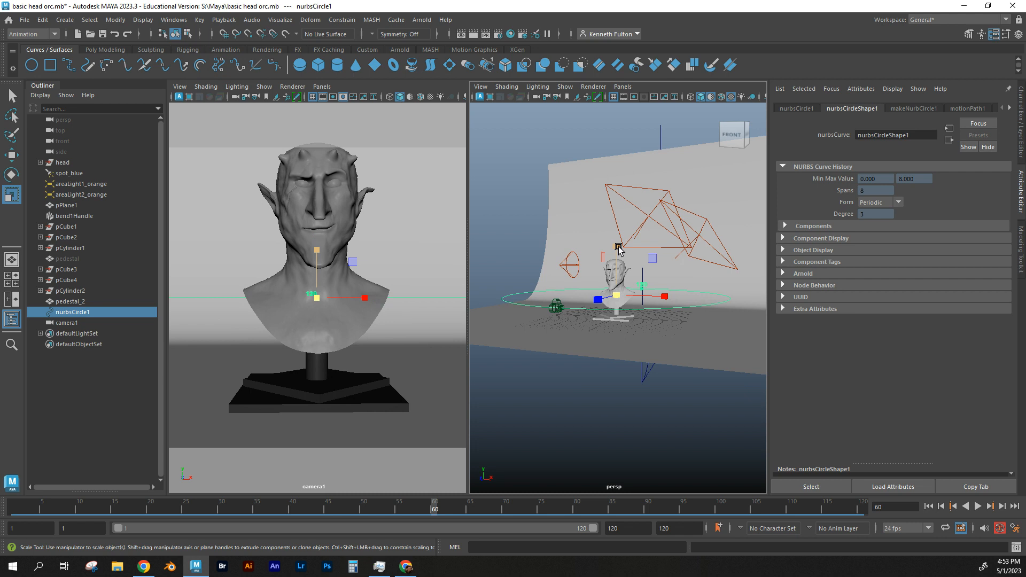
pyautogui.press('w')
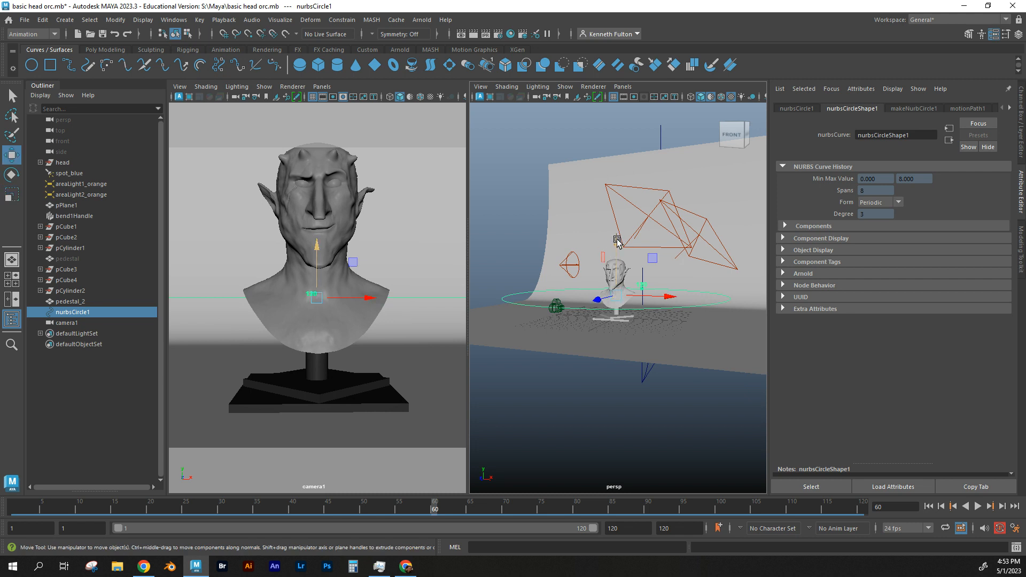
pyautogui.moveTo(617, 241); pyautogui.dragTo(615, 239)
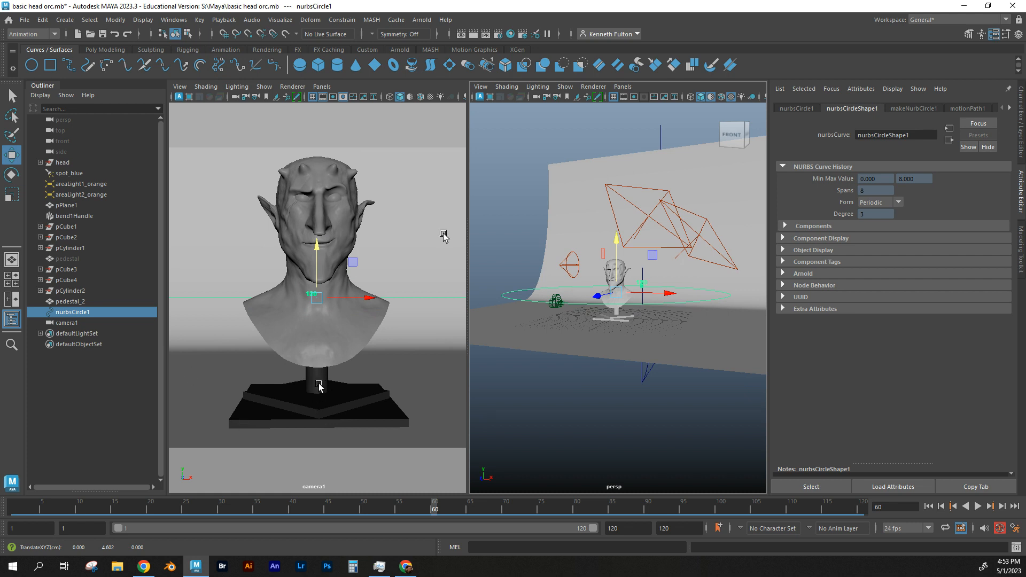
# Step: Maximize the camera1 view, then scrub and play the animation to check the bust's framing around the orbit
pyautogui.press('space')
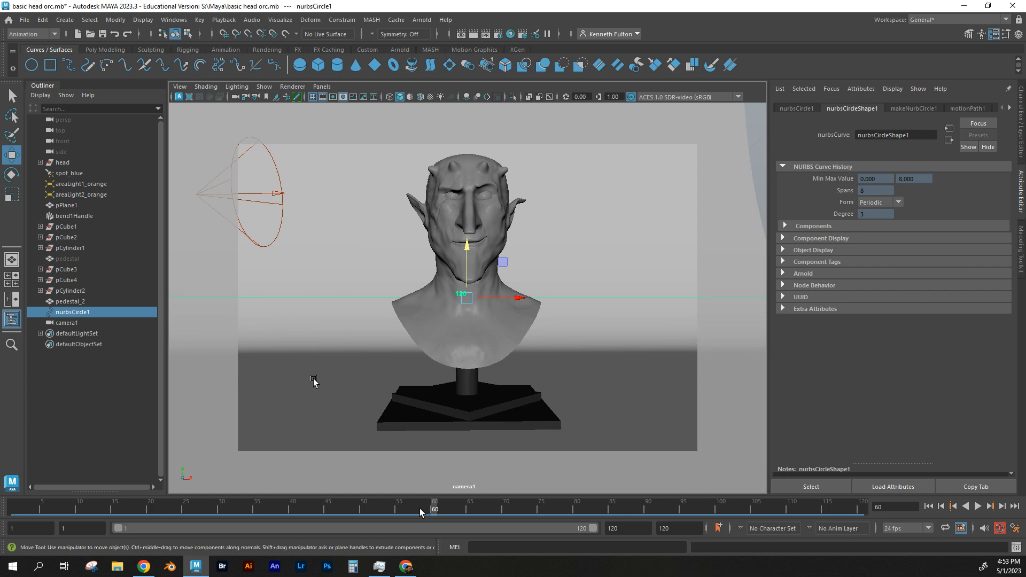
pyautogui.moveTo(436, 512); pyautogui.dragTo(262, 524)
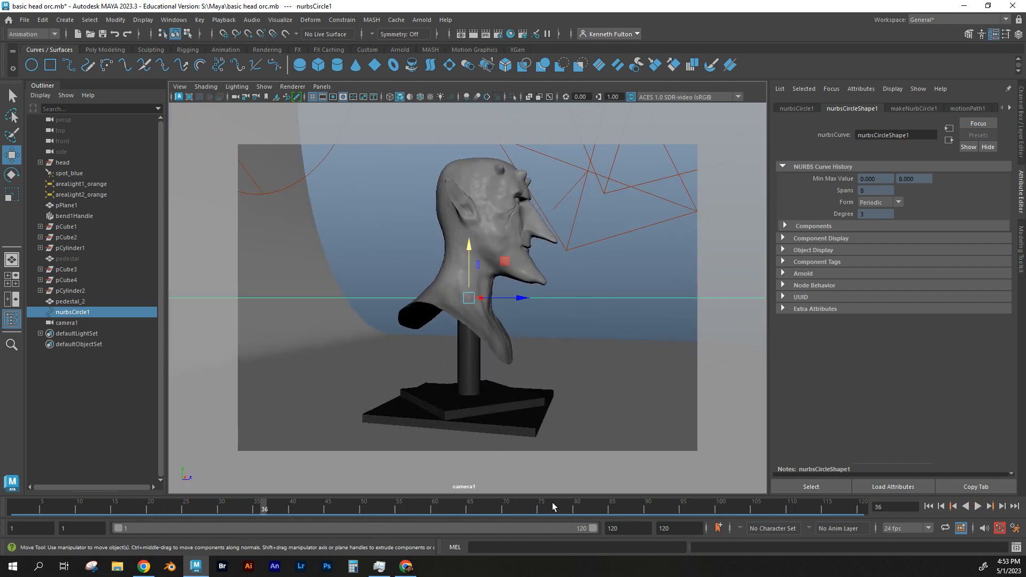
pyautogui.click(977, 506)
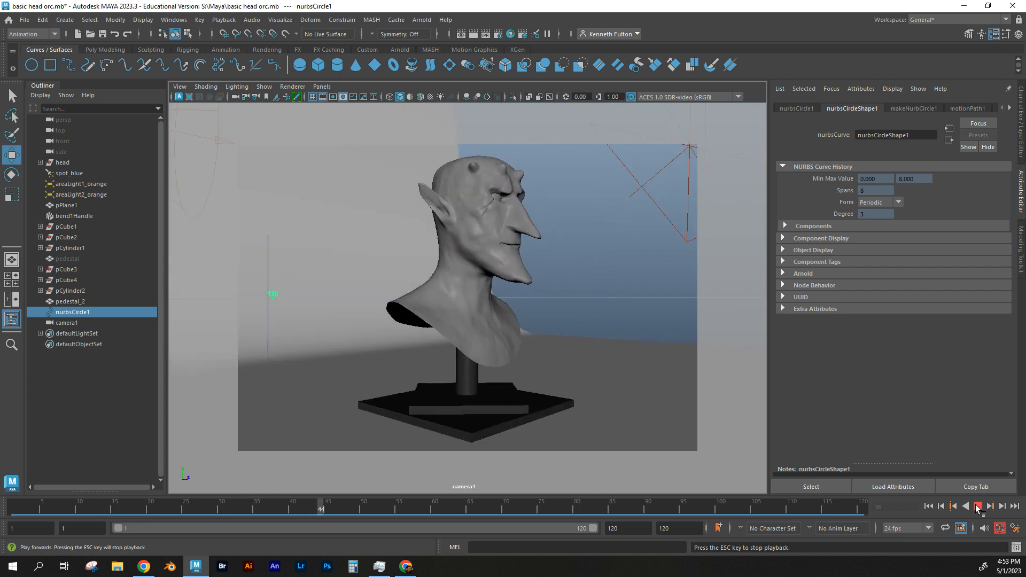
pyautogui.press('Escape')
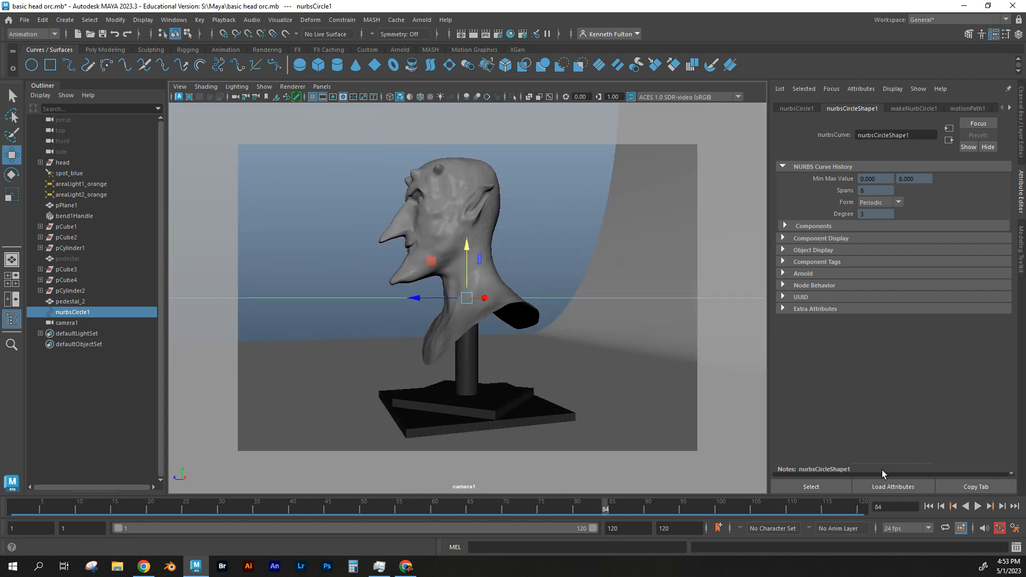
# Step: Return to a maximized perspective view and set the path circle's Sections to 360 in its makeNurbCircle1 history
pyautogui.press('space')
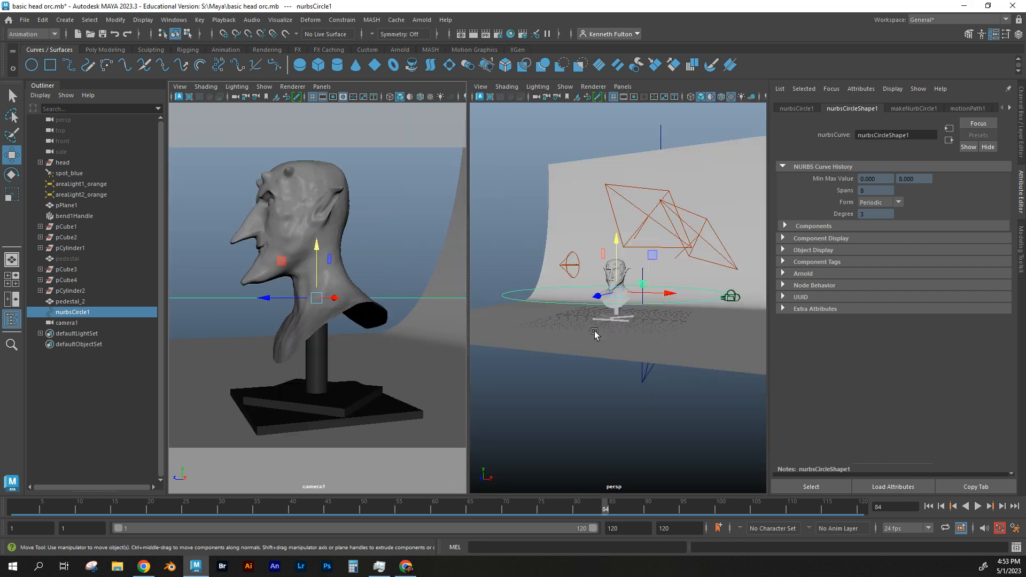
pyautogui.press('space')
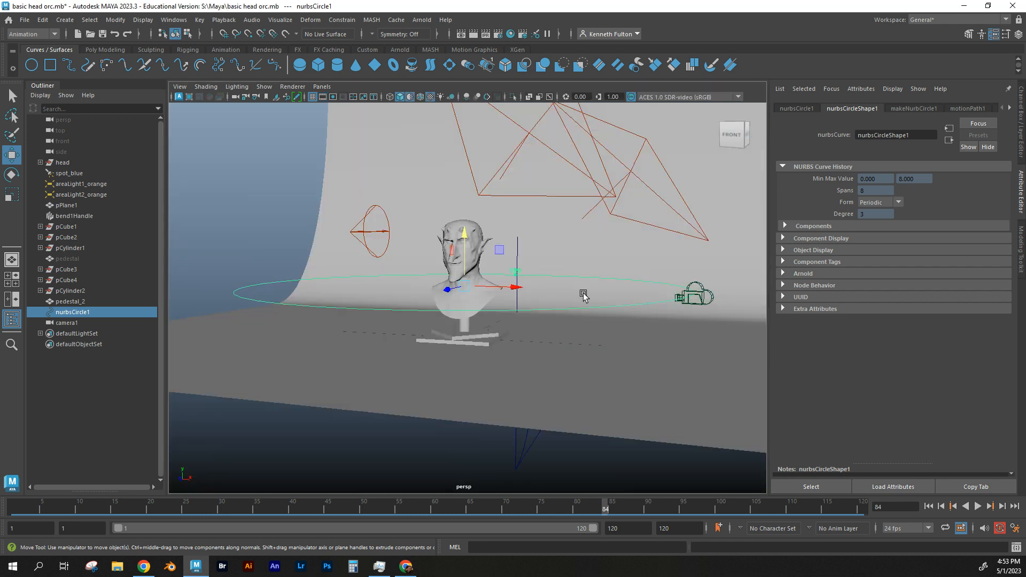
pyautogui.keyDown('alt'); pyautogui.moveTo(584, 293); pyautogui.dragTo(610, 392); pyautogui.keyUp('alt')
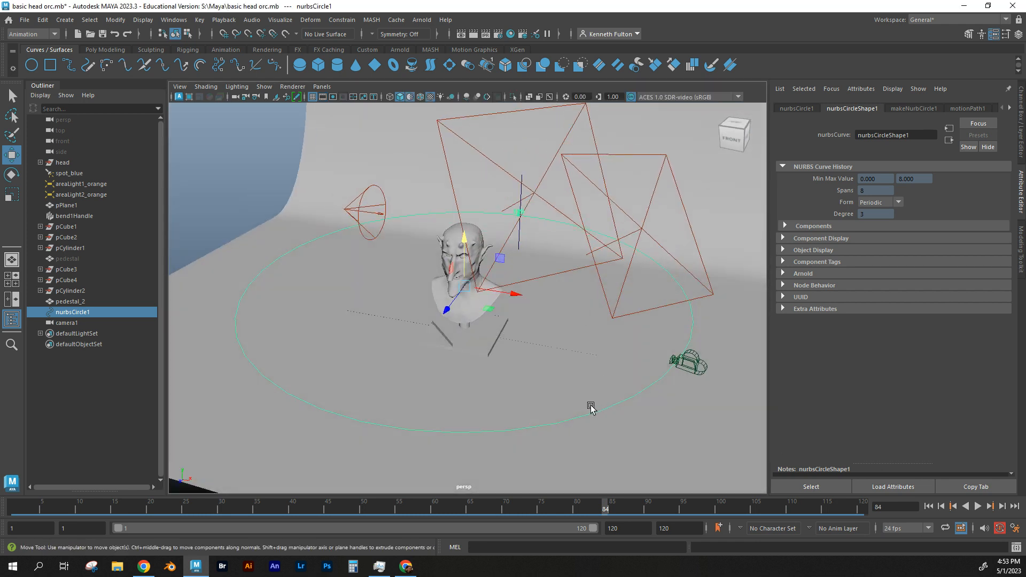
pyautogui.scroll(2, 567, 412)
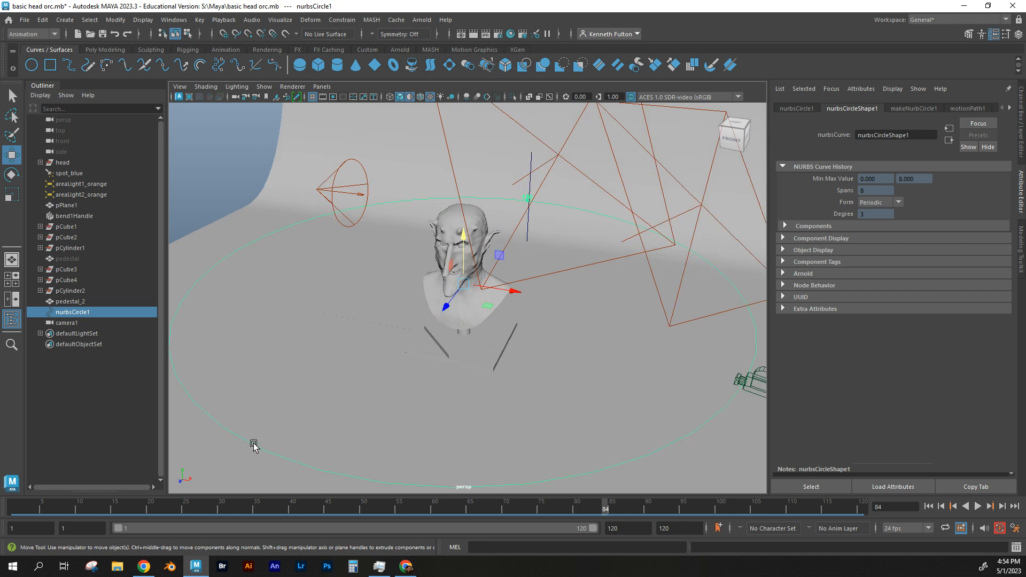
pyautogui.click(805, 109)
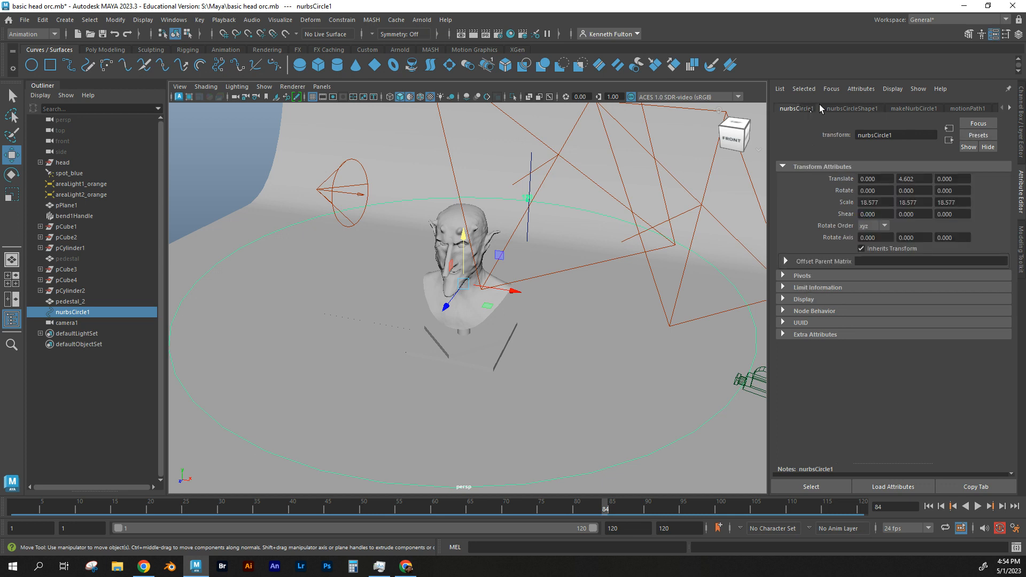
pyautogui.click(864, 109)
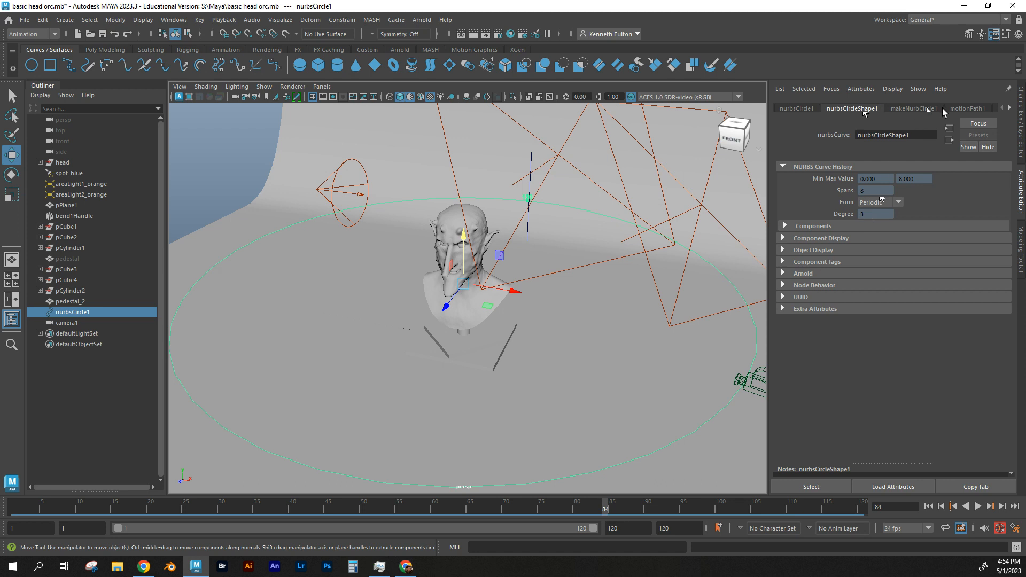
pyautogui.click(914, 109)
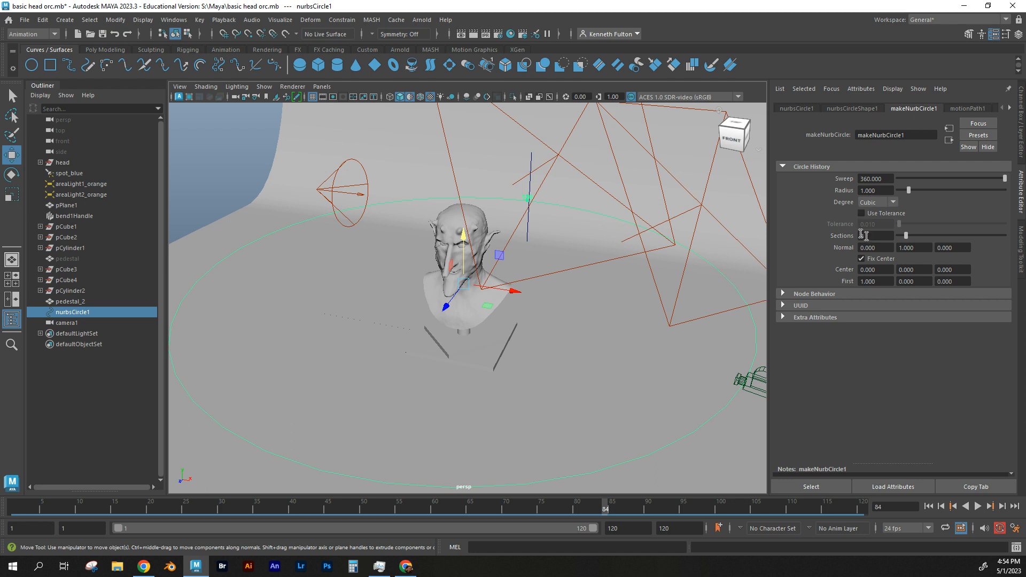
pyautogui.doubleClick(865, 235)
pyautogui.write('360')
pyautogui.press('Return')
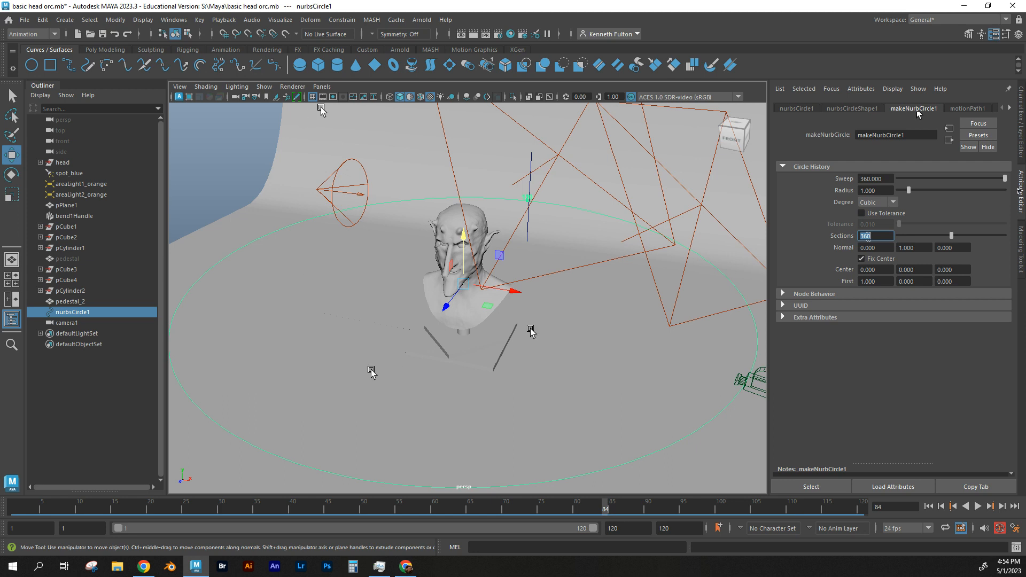
# Step: Look through camera1, then play and scrub the animation to check the camera's orbit around the bust
pyautogui.click(321, 87)
pyautogui.moveTo(335, 102)
pyautogui.click(446, 98)
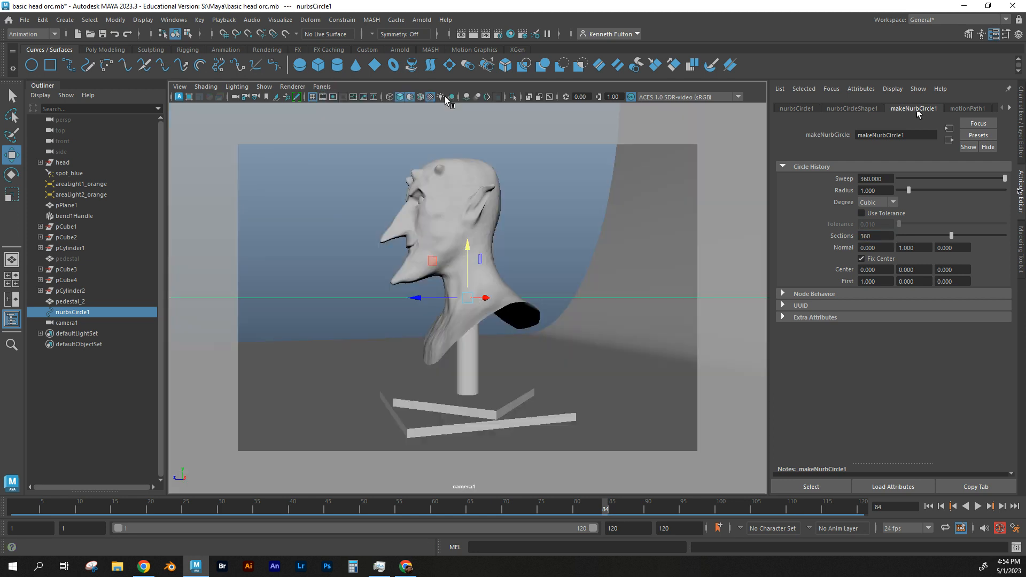
pyautogui.click(977, 507)
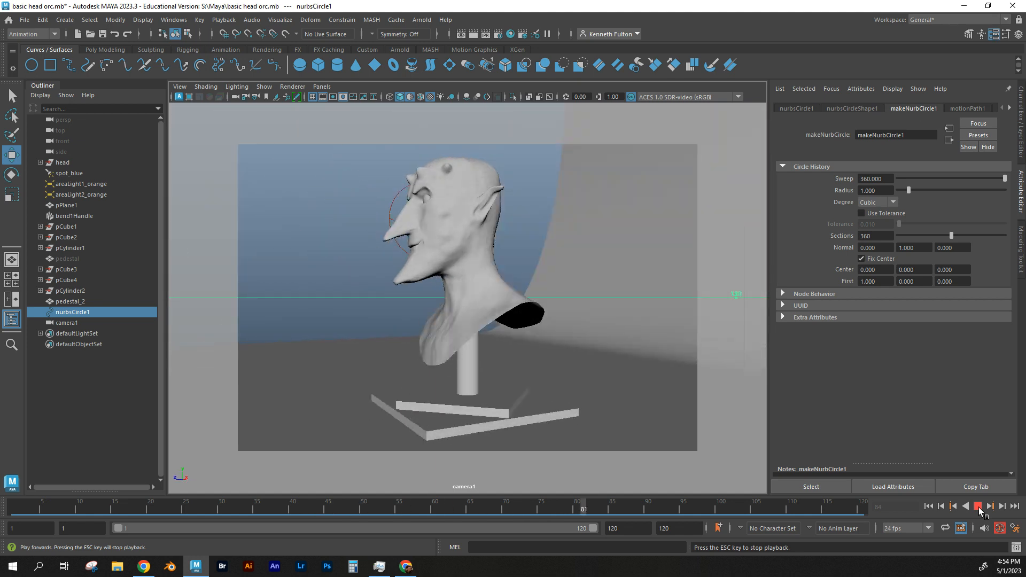
pyautogui.click(978, 506)
pyautogui.moveTo(665, 515)
pyautogui.mouseDown()
pyautogui.moveTo(377, 506)
pyautogui.moveTo(657, 506)
pyautogui.moveTo(446, 506)
pyautogui.moveTo(556, 507)
pyautogui.moveTo(484, 506)
pyautogui.mouseUp()
pyautogui.moveTo(414, 486); pyautogui.dragTo(499, 483)
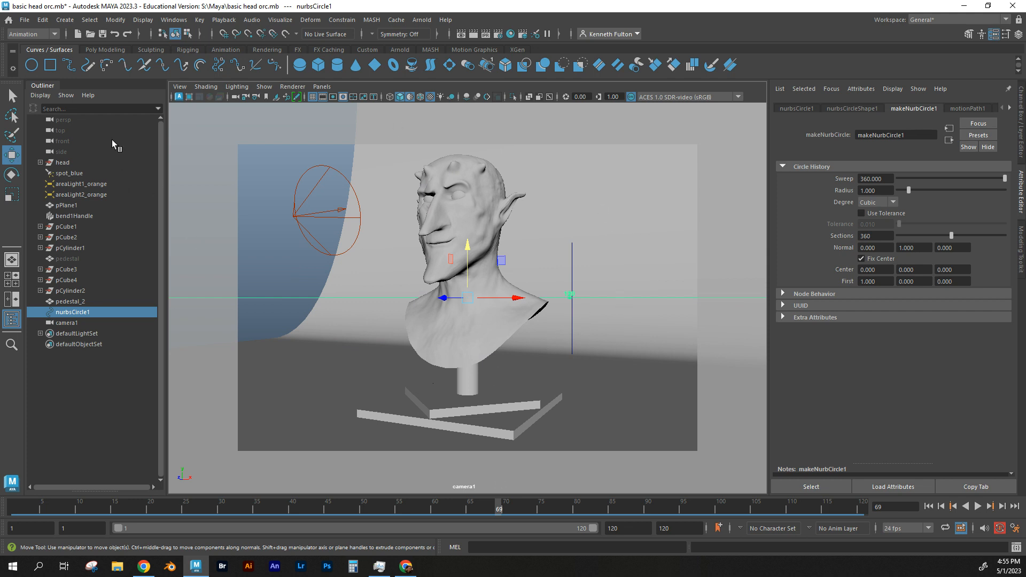
# Step: Return to the perspective view with nothing selected and show the Channel Box / Layer Editor
pyautogui.click(321, 86)
pyautogui.moveTo(367, 99)
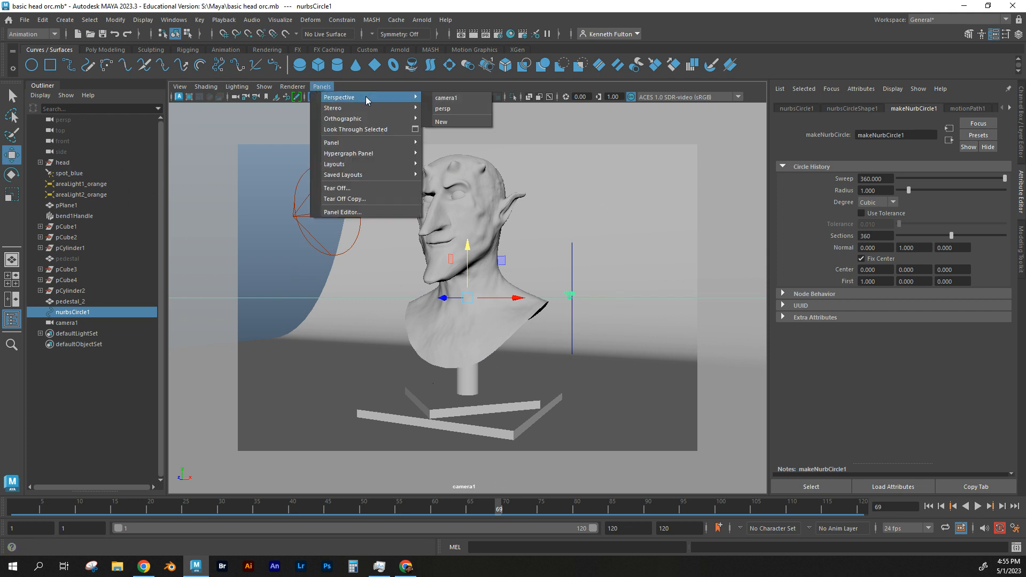
pyautogui.click(443, 109)
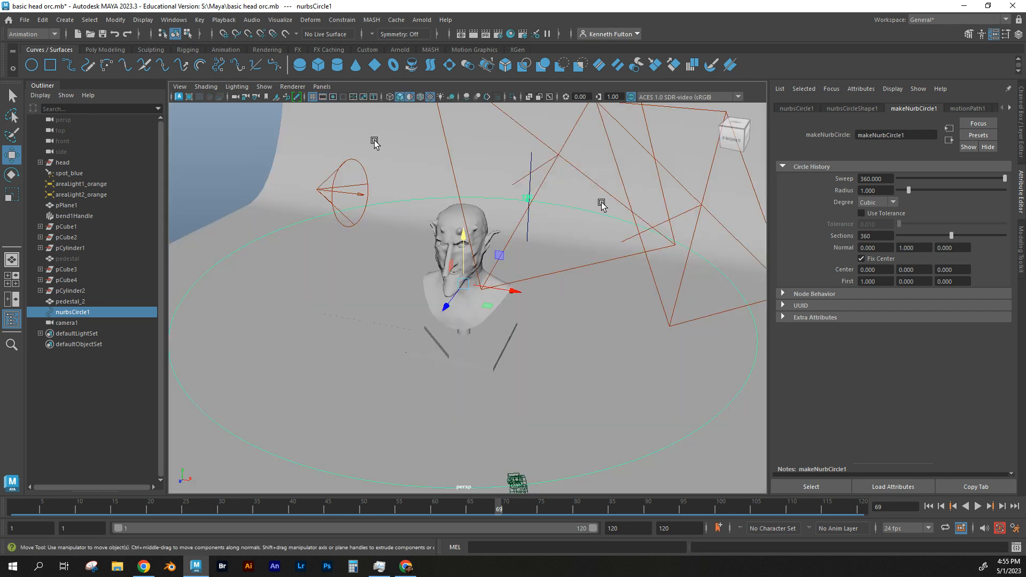
pyautogui.click(12, 96)
pyautogui.click(393, 177)
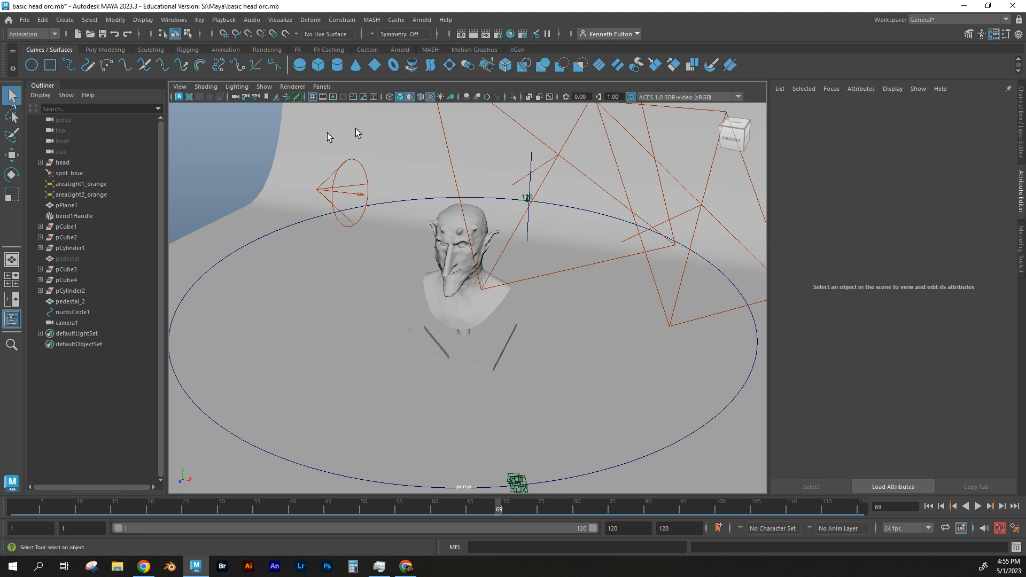
pyautogui.click(1021, 124)
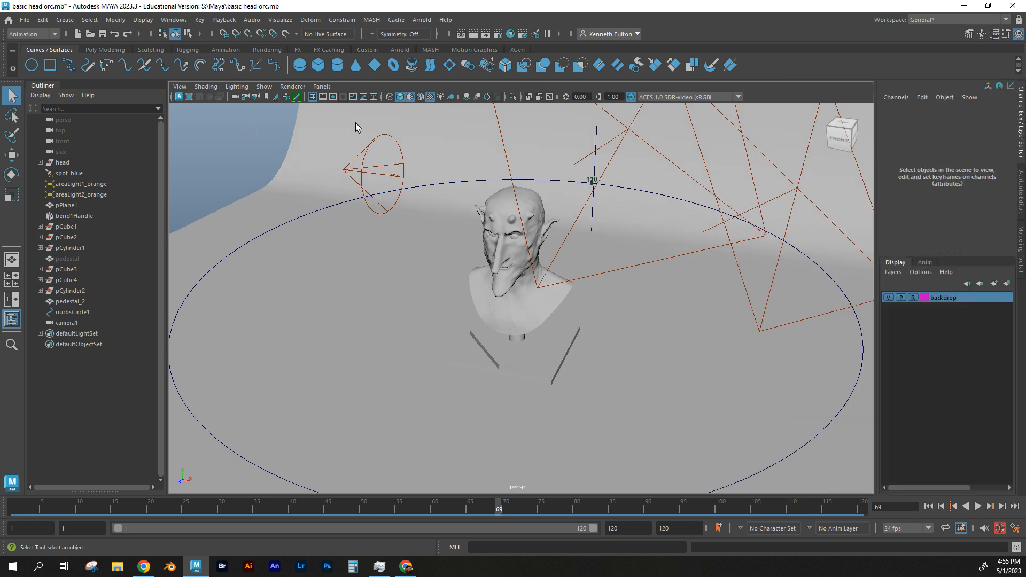
# Step: Try toggling the backdrop layer's visibility and cycling its display type through normal, template and reference, with the backdrop plane selected for comparison
pyautogui.click(889, 298)
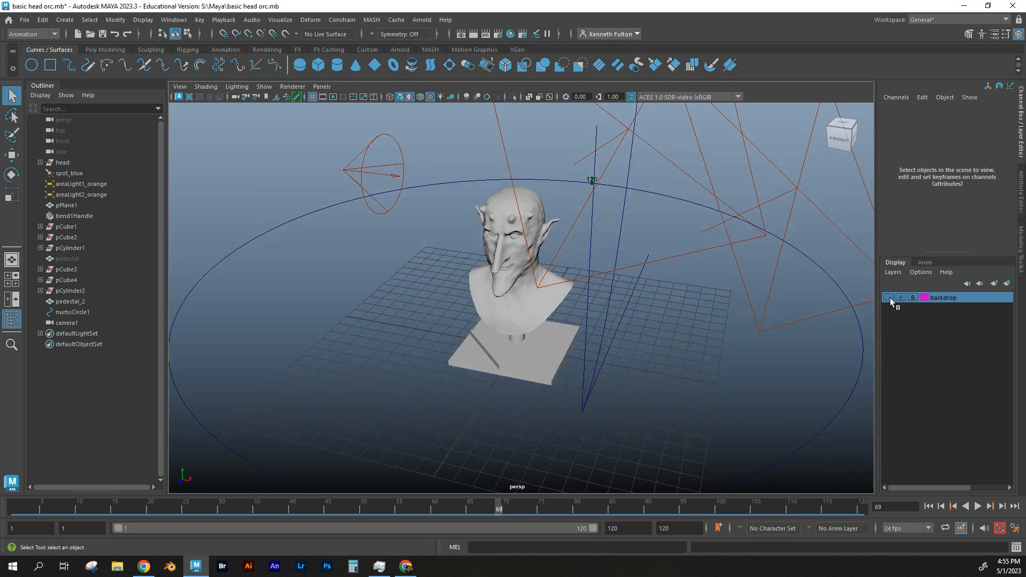
pyautogui.click(888, 298)
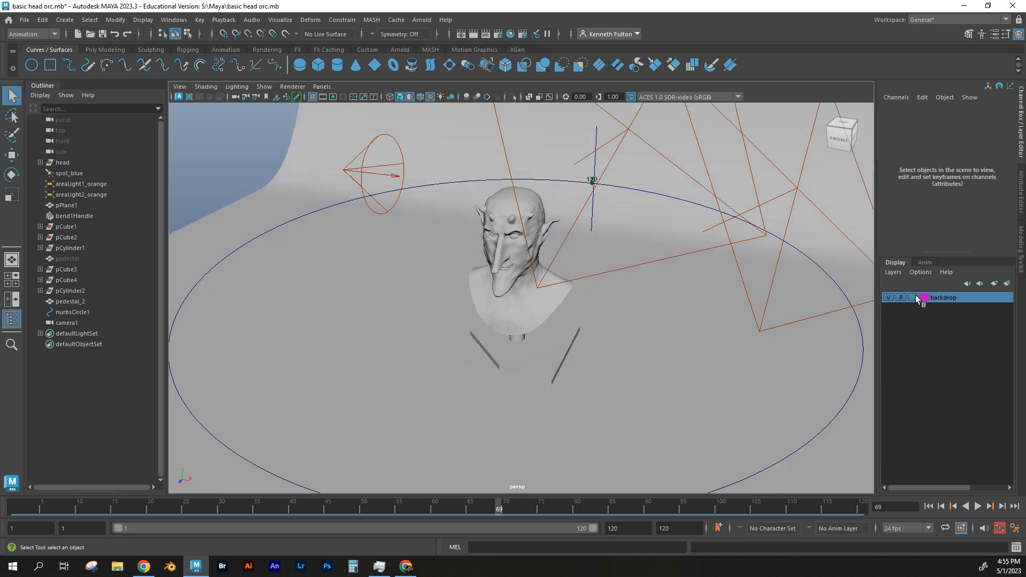
pyautogui.click(362, 113)
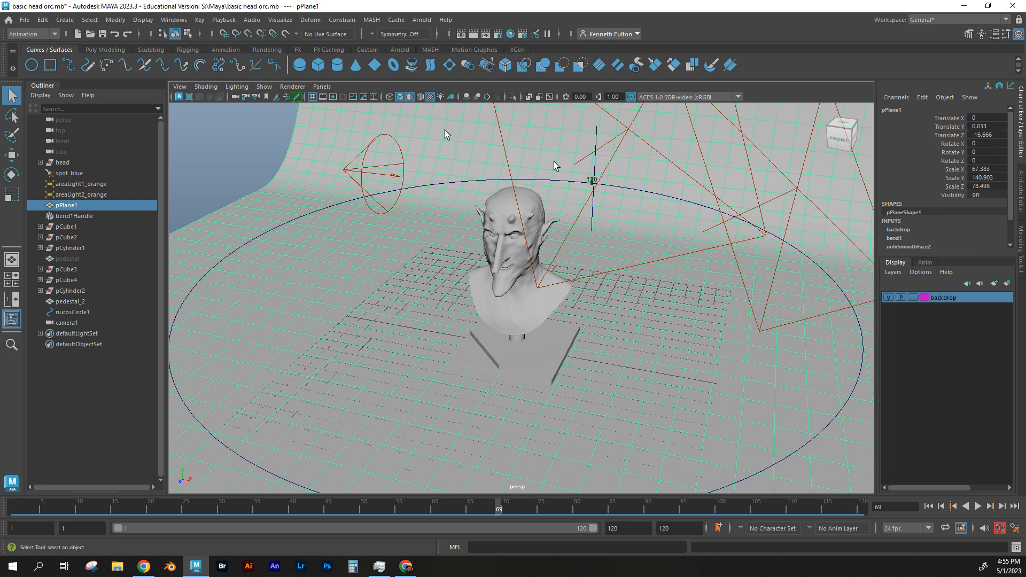
pyautogui.click(1007, 283)
pyautogui.click(914, 297)
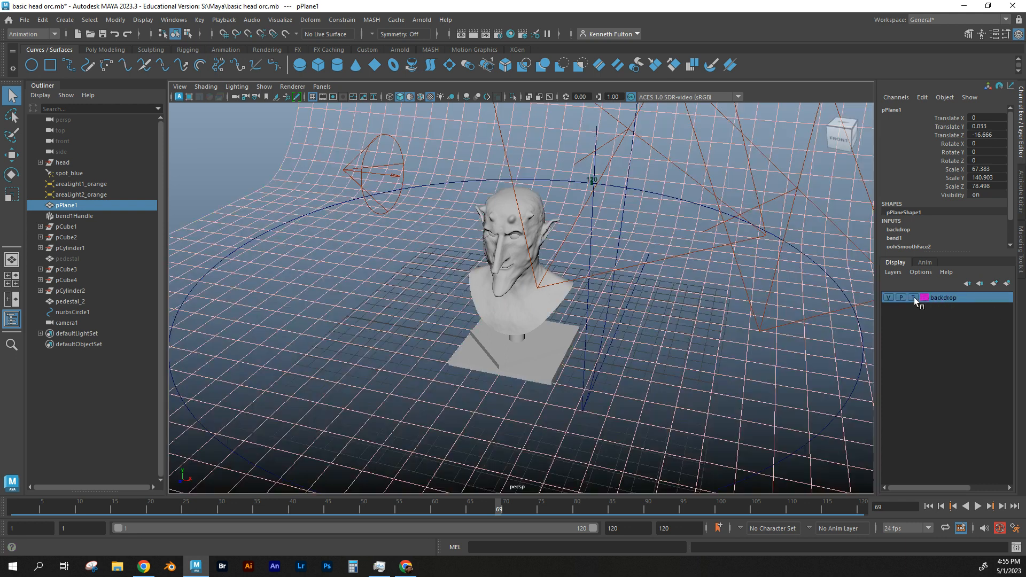
pyautogui.click(912, 298)
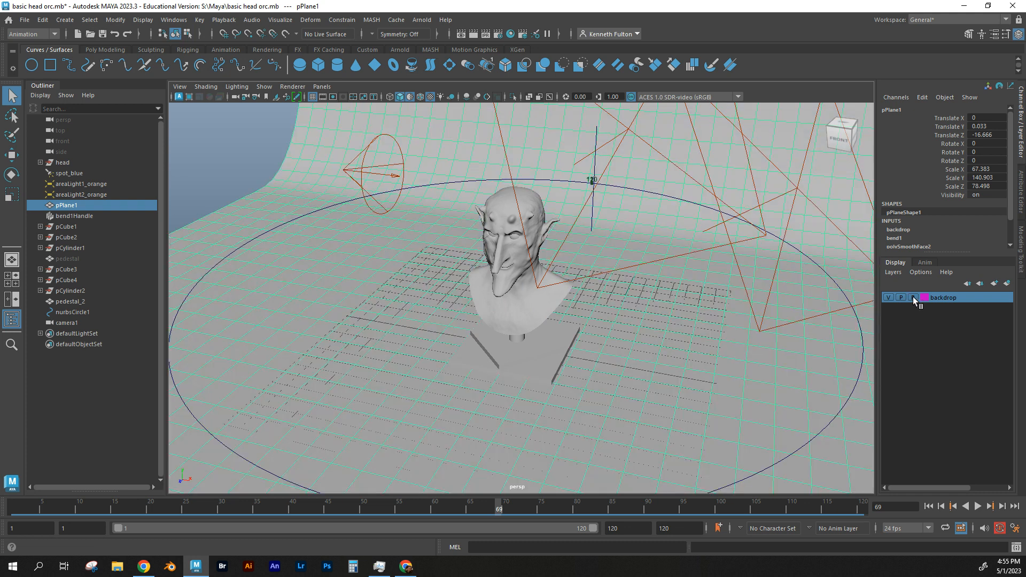
pyautogui.click(319, 175)
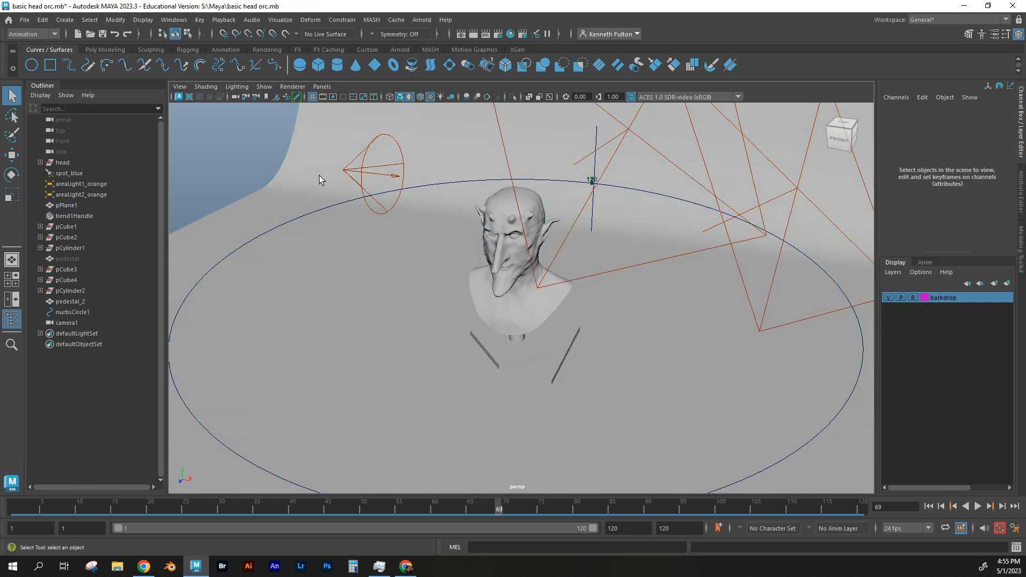
# Step: Hide the backdrop layer to view the bust, pedestal and camera path from a lower front angle
pyautogui.click(888, 297)
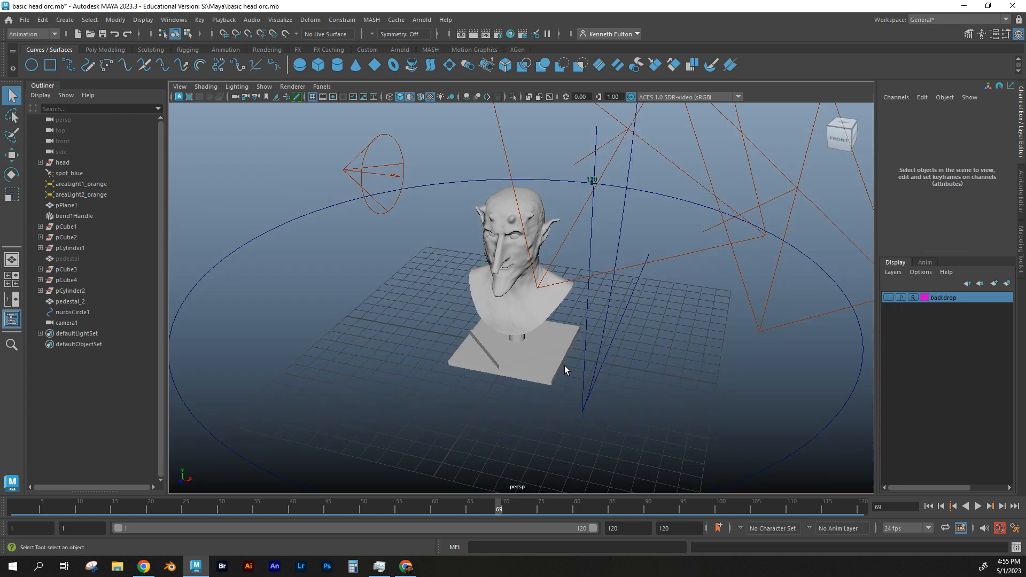
pyautogui.keyDown('alt'); pyautogui.moveTo(442, 361); pyautogui.dragTo(463, 345); pyautogui.keyUp('alt')
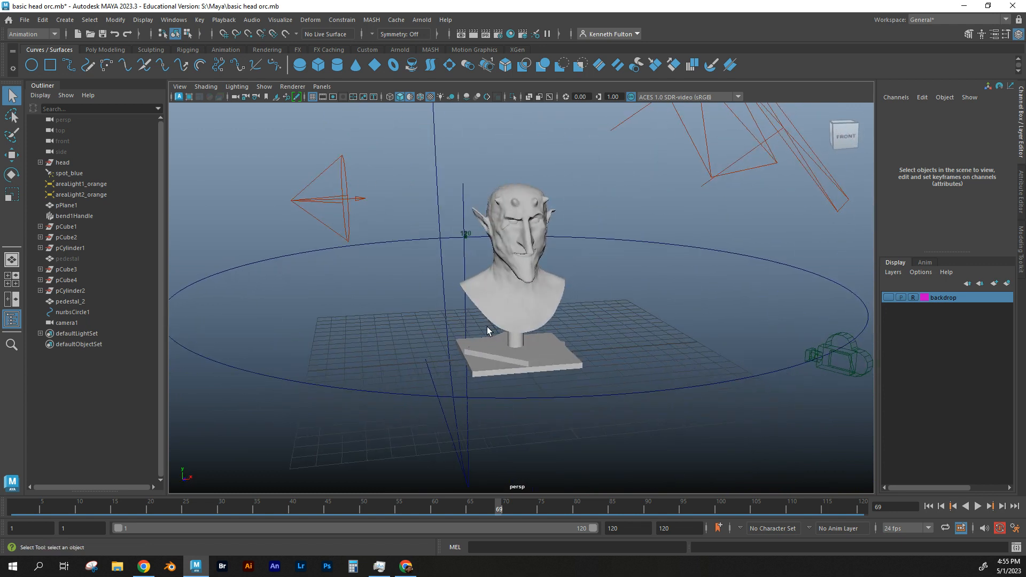